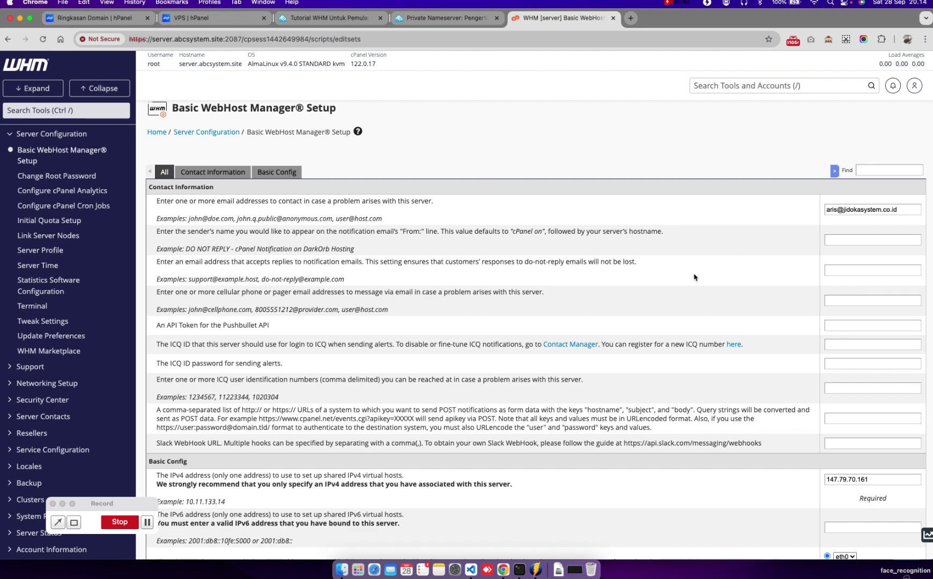
Review the server contact email and the root account's default nameservers in Basic WebHost Manager Setup
click(906, 210)
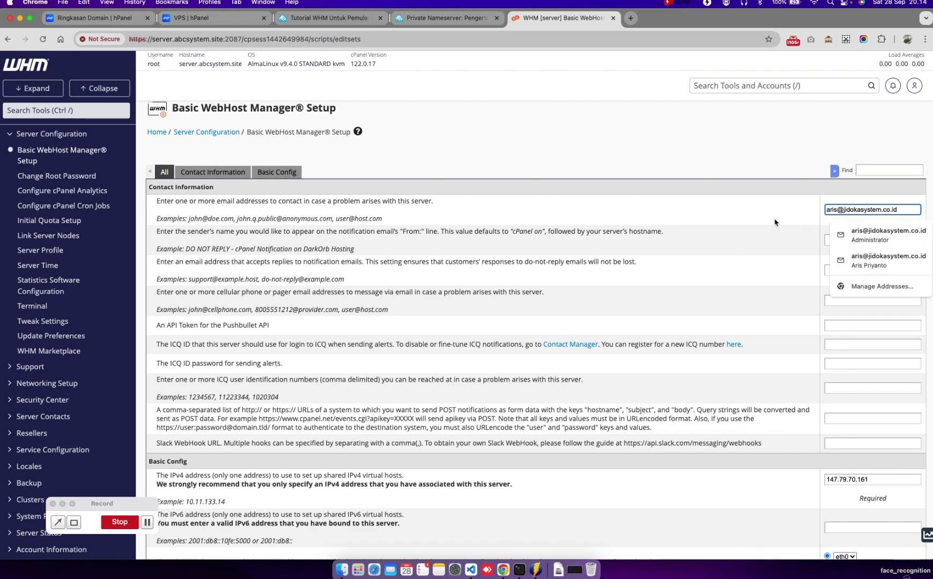
click(753, 205)
scroll(626, 343, down, 3)
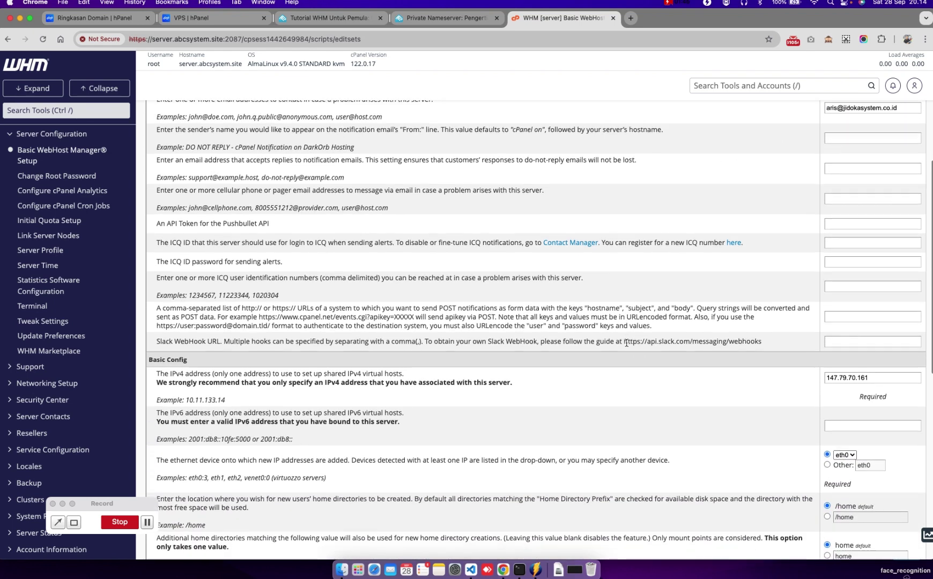
scroll(627, 343, down, 3)
scroll(627, 343, down, 5)
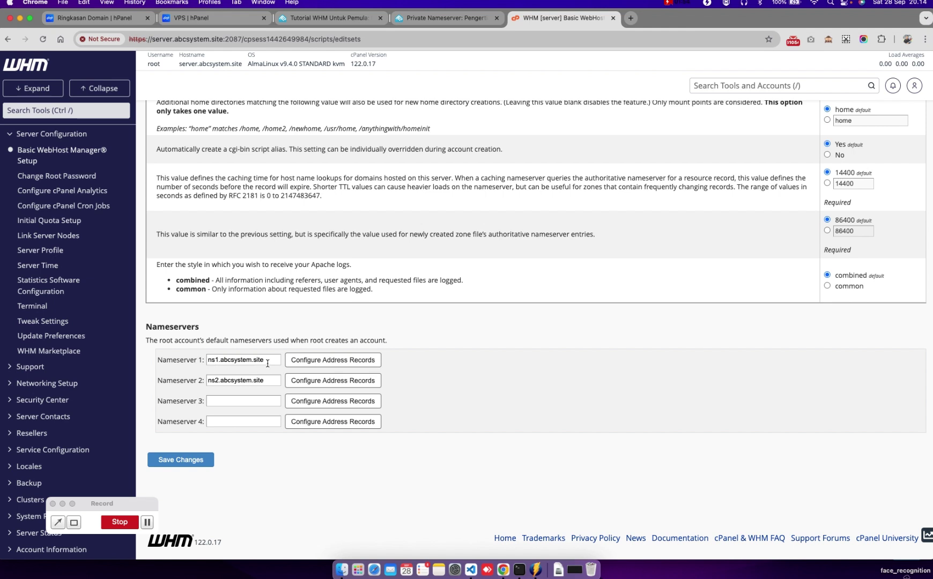
drag(268, 363, 208, 361)
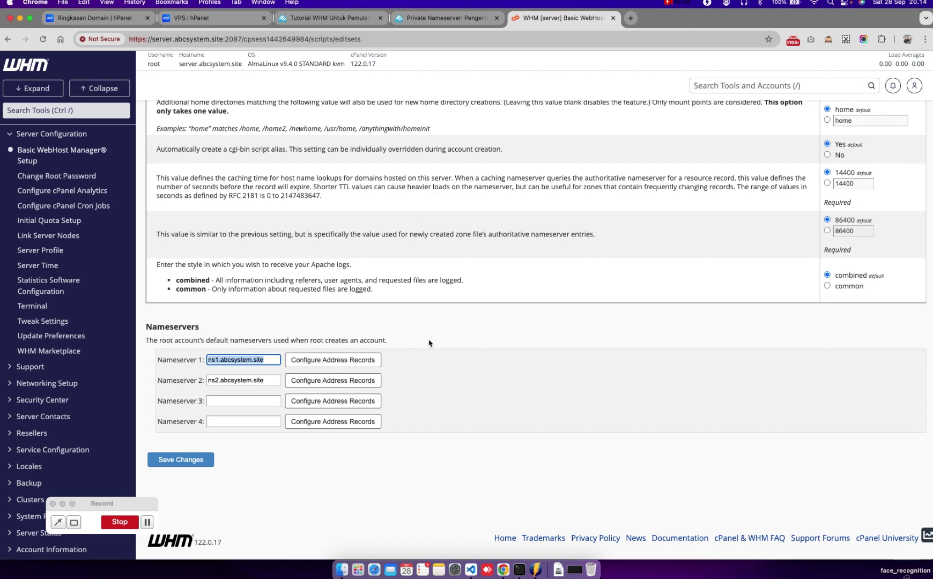
Read the Rumahweb article on private nameservers, examining the steps for registering them at the domain provider
click(454, 18)
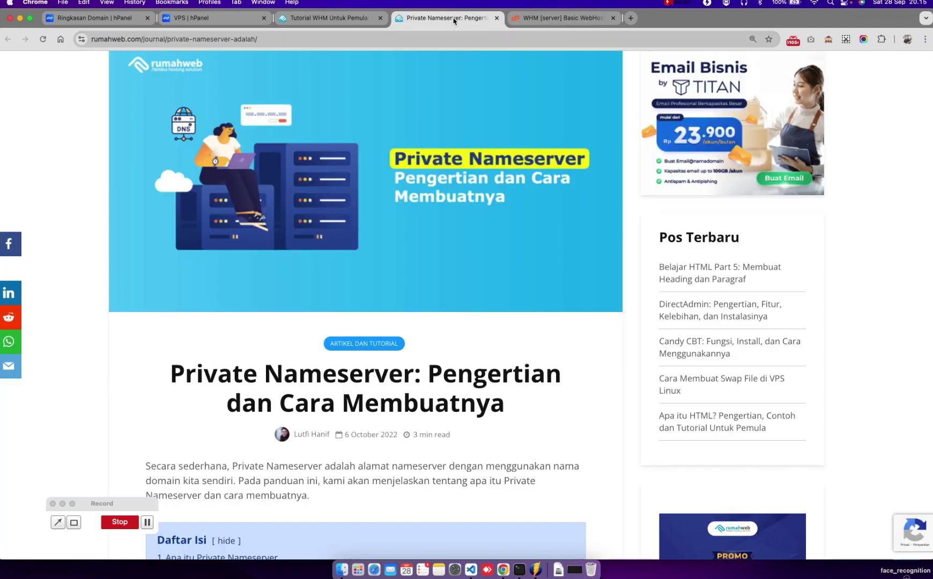
scroll(413, 338, down, 3)
scroll(412, 337, down, 2)
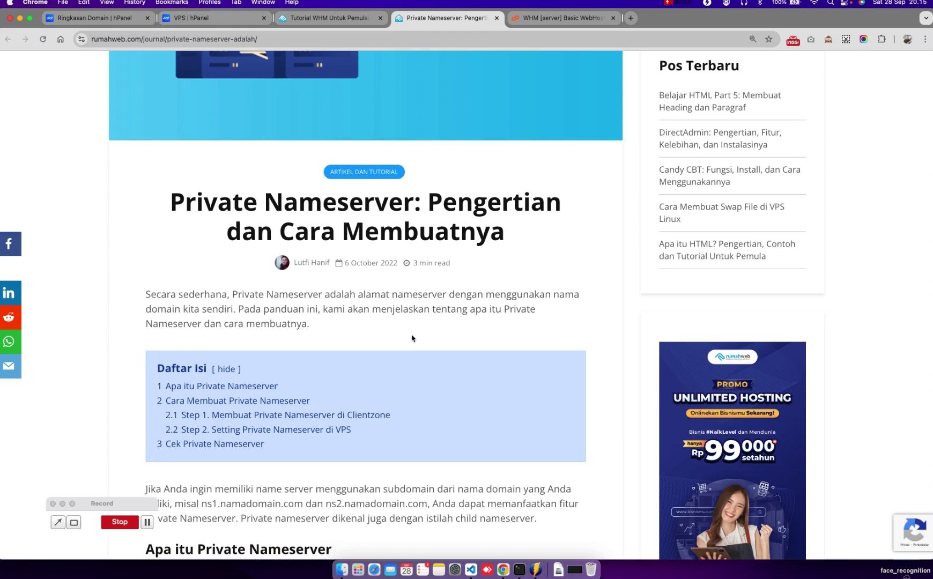
scroll(412, 337, down, 10)
scroll(412, 338, down, 14)
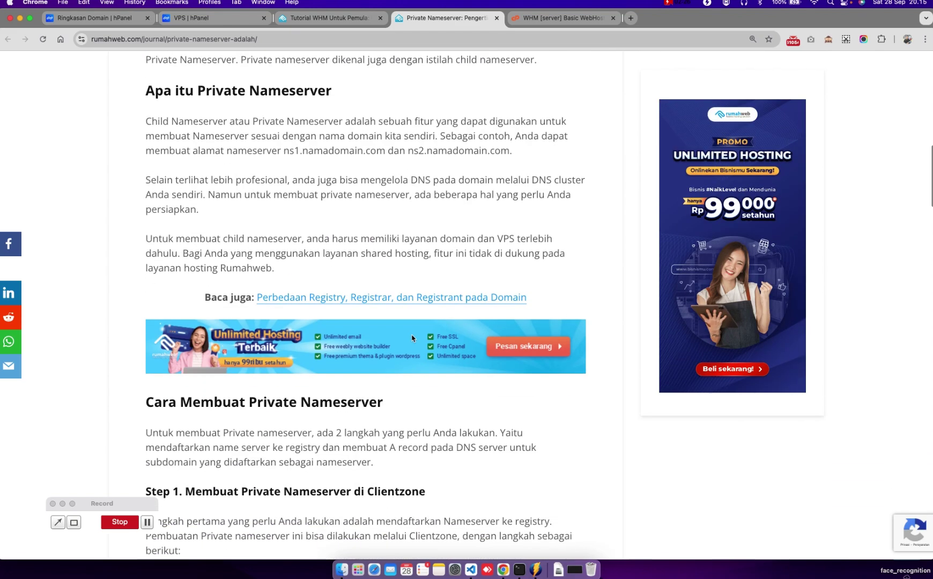
scroll(413, 338, up, 2)
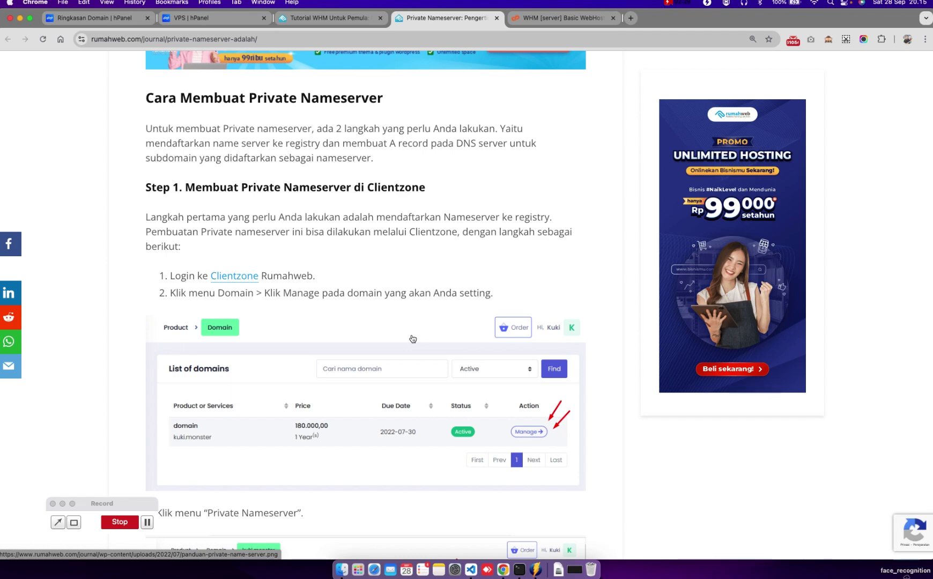
scroll(412, 339, down, 6)
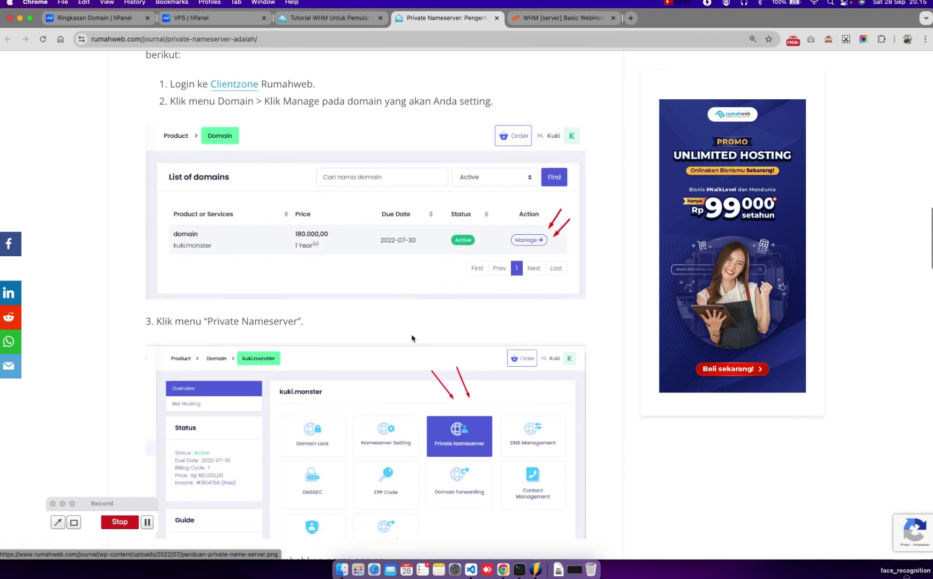
scroll(412, 337, down, 2)
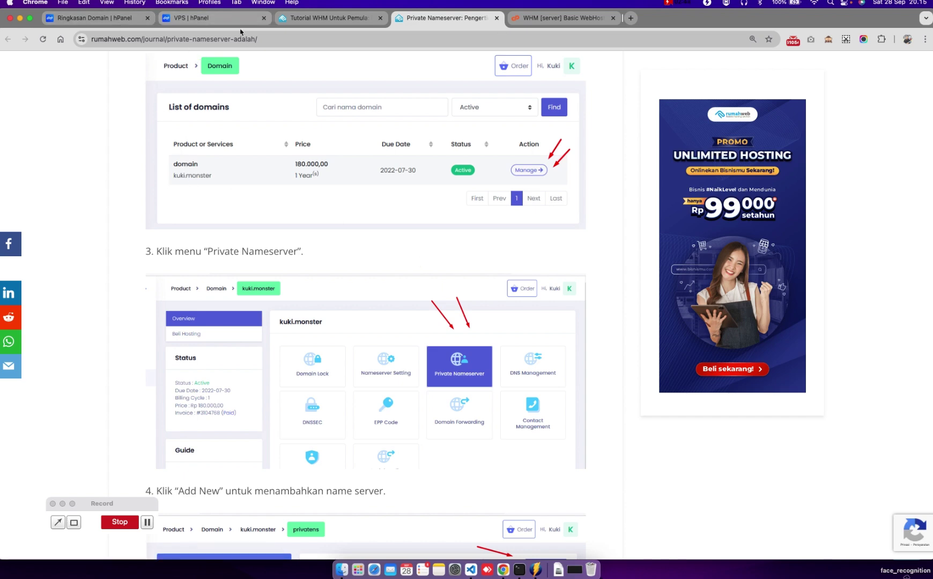
Open the child nameserver settings of abcsystem.site in hPanel and name the first child nameserver ns1, matching WHM's nameserver 1
click(101, 23)
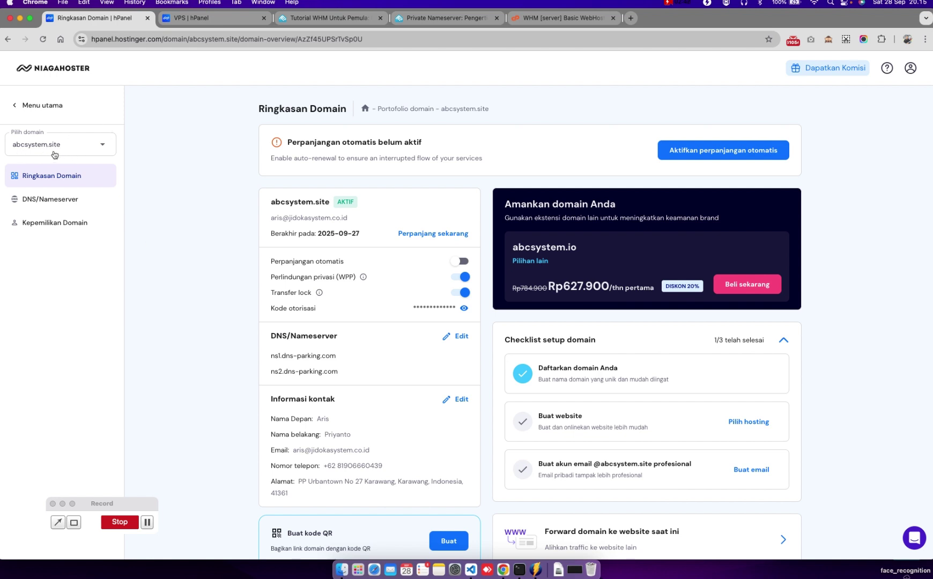
click(43, 201)
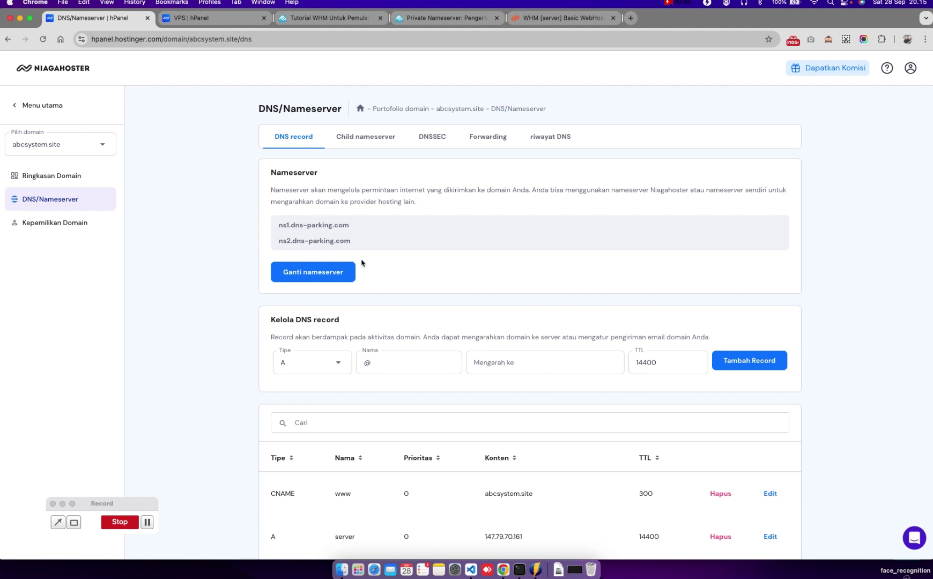
click(373, 142)
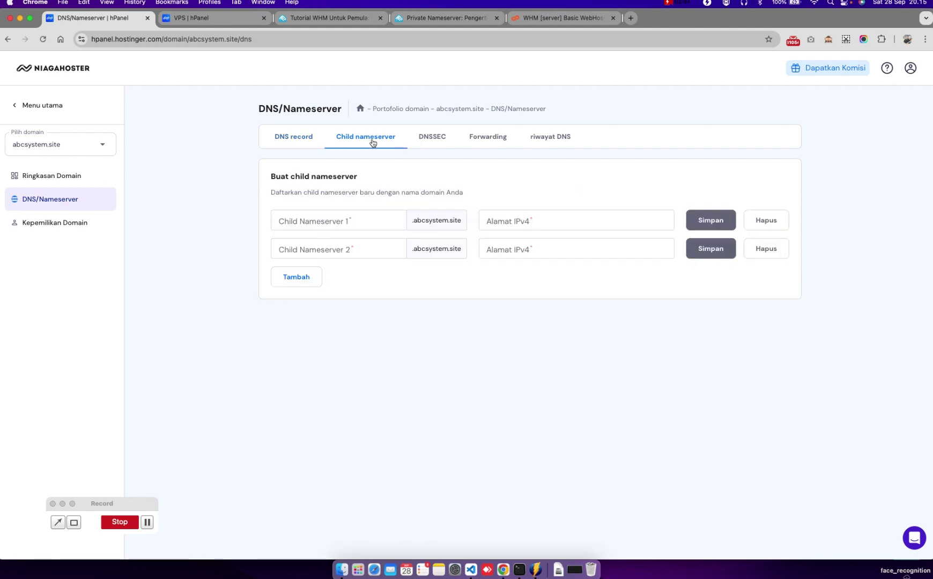
click(383, 225)
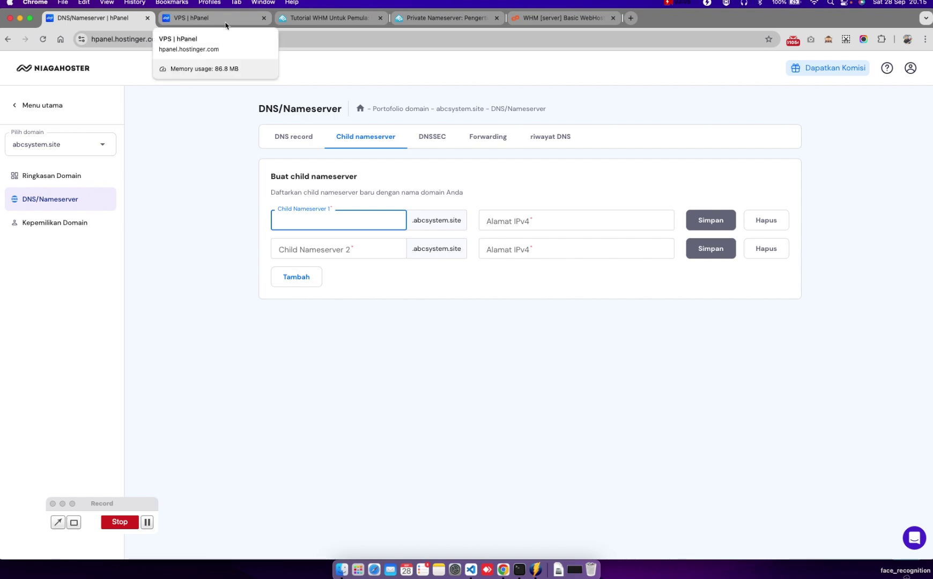
click(560, 21)
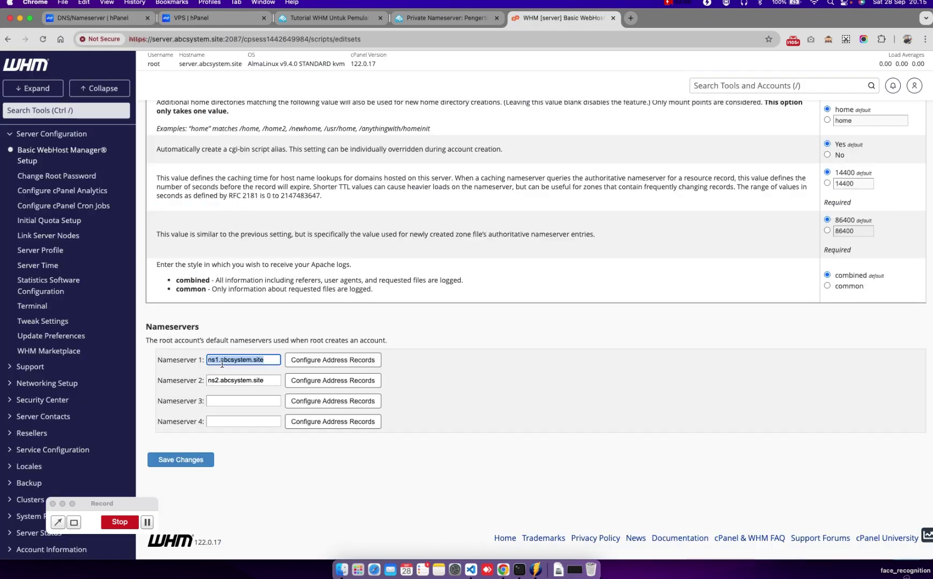
click(122, 19)
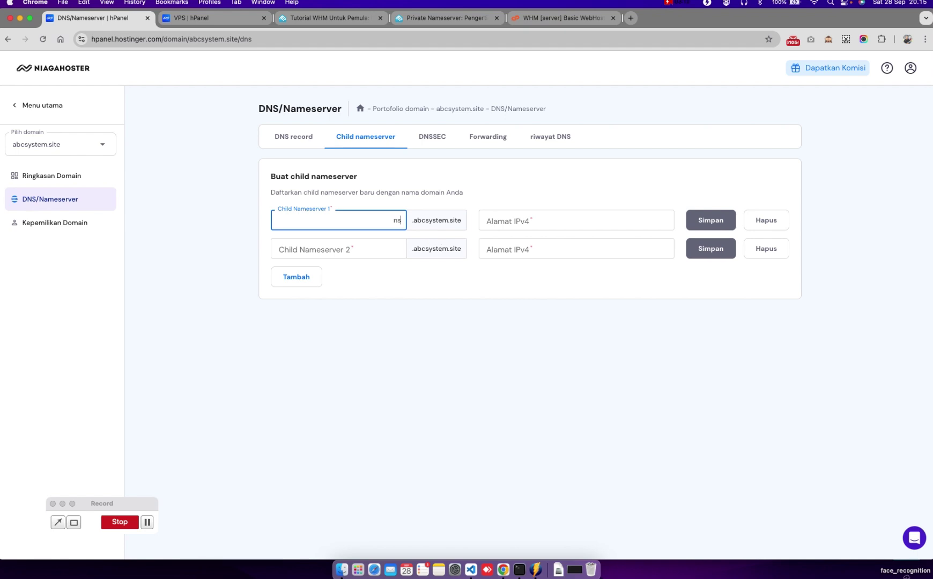
Copy the server's IP address 147.79.70.161 from WHM and enter it as the IPv4 address of child nameserver ns1
click(516, 220)
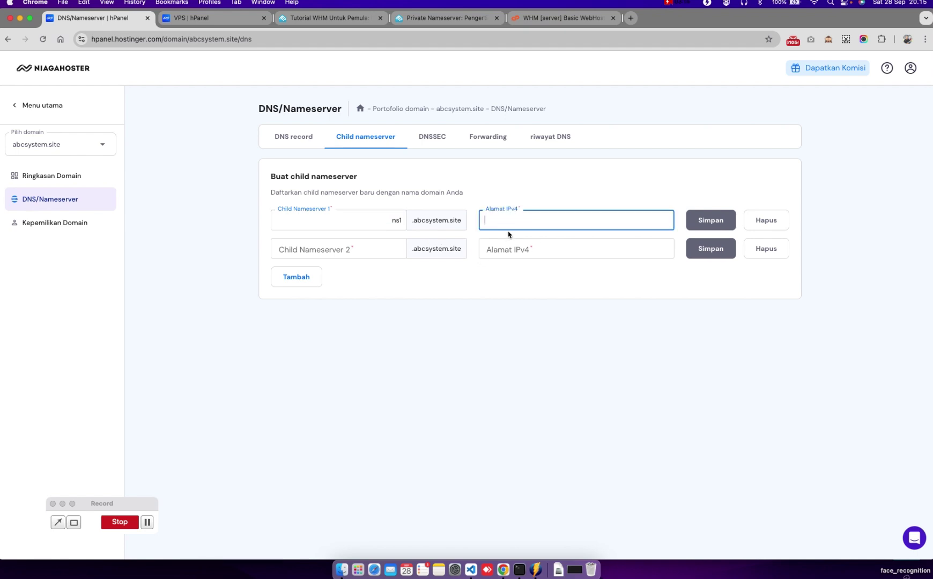
click(544, 22)
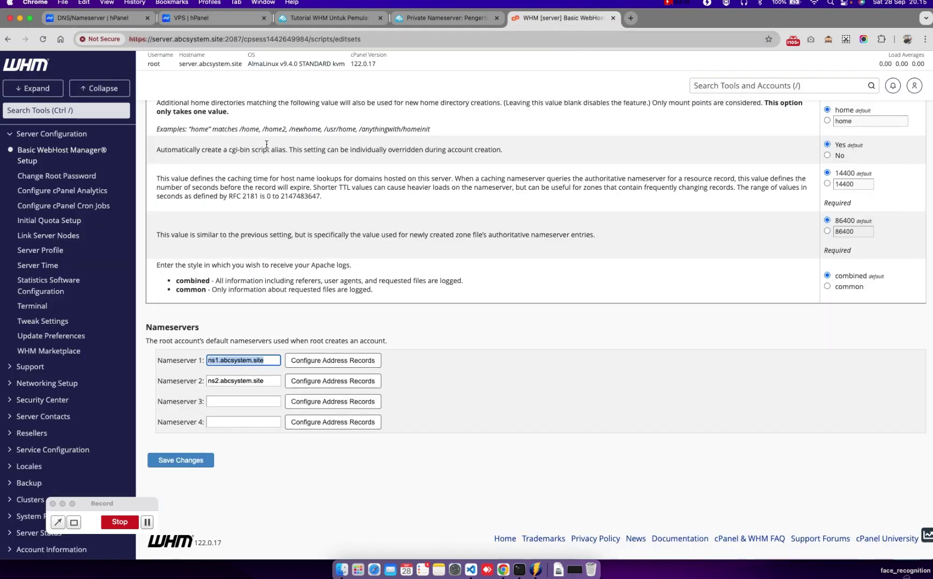
scroll(267, 144, up, 20)
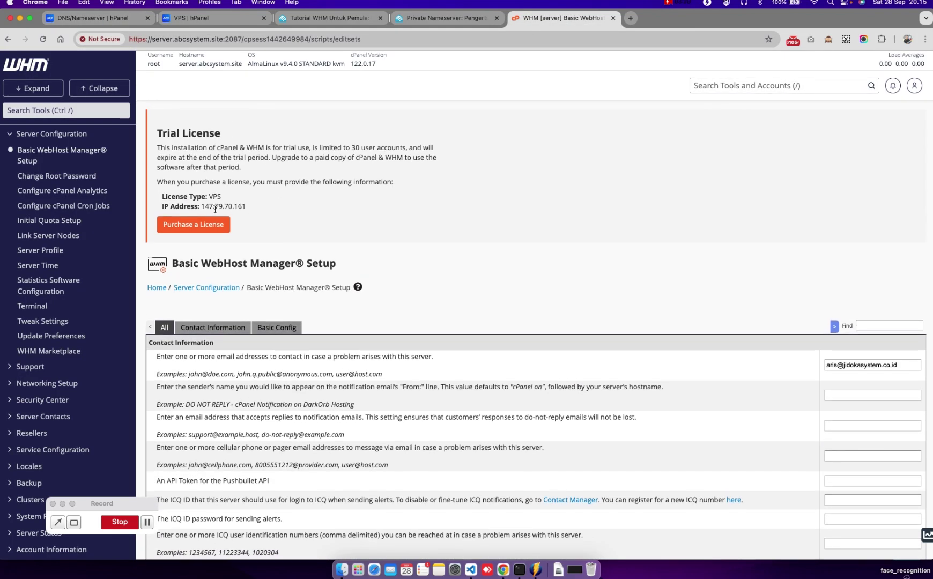
drag(201, 208, 248, 209)
key(super+c)
click(106, 18)
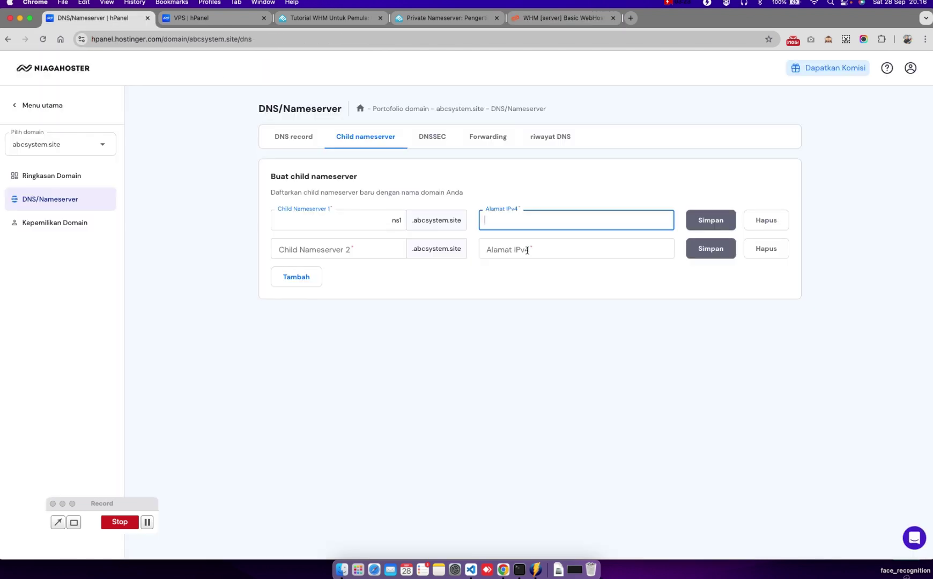
key(super+v)
Fill in ns2 as the second child nameserver, reusing the IPv4 address 147.79.70.161 of the first
click(389, 241)
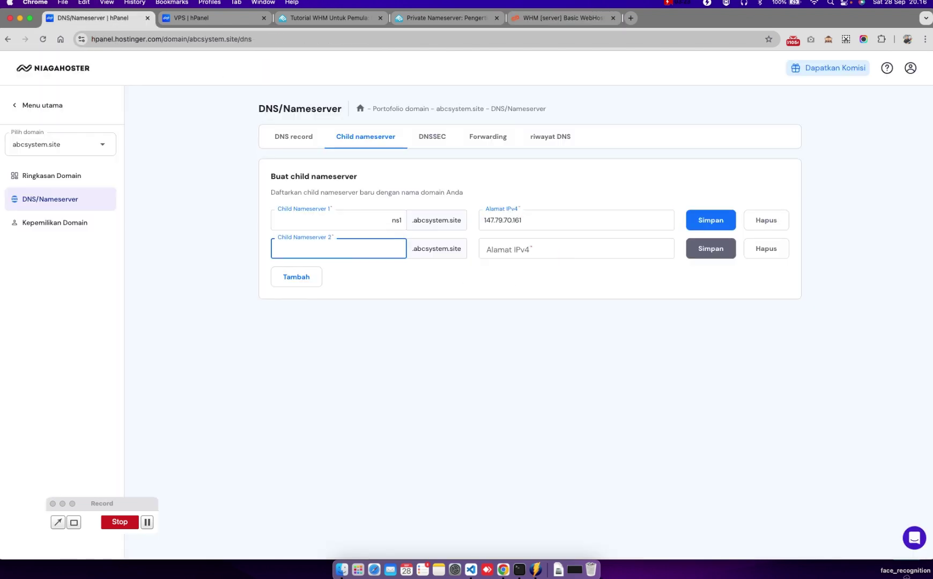
text(ns2)
click(532, 218)
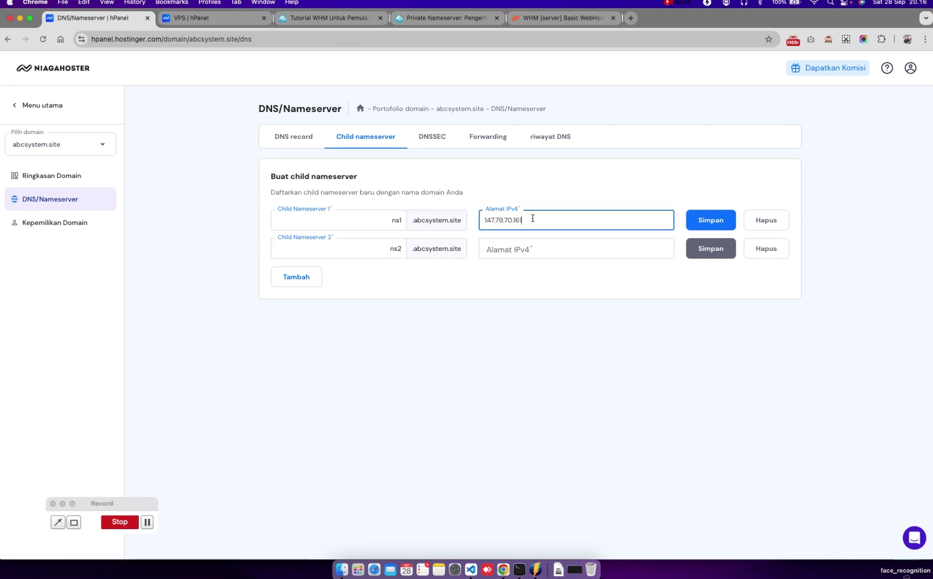
key(super+a)
key(super+c)
click(519, 252)
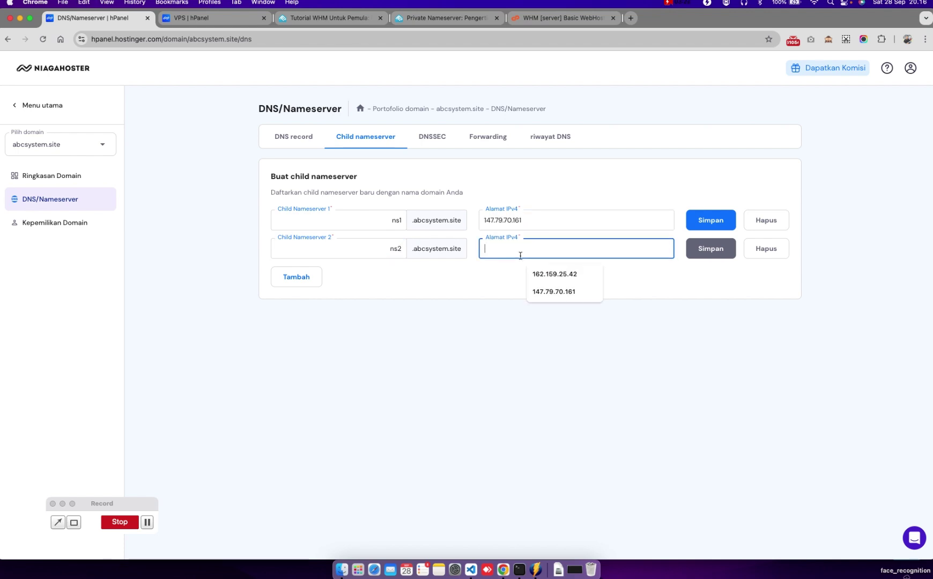
key(super+v)
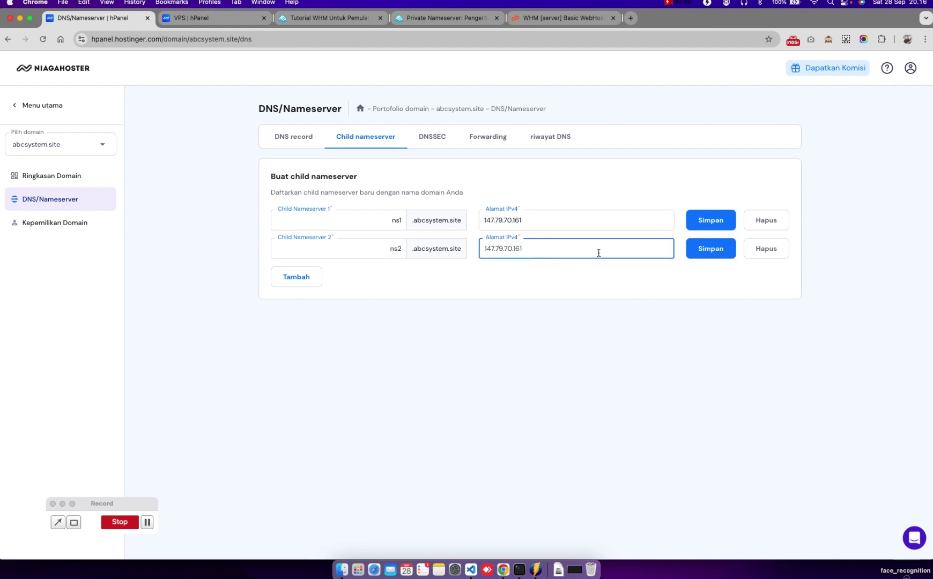
Save child nameserver ns1, and enter and save ns2 with IPv4 address 147.79.70.161 as the second child nameserver
click(702, 228)
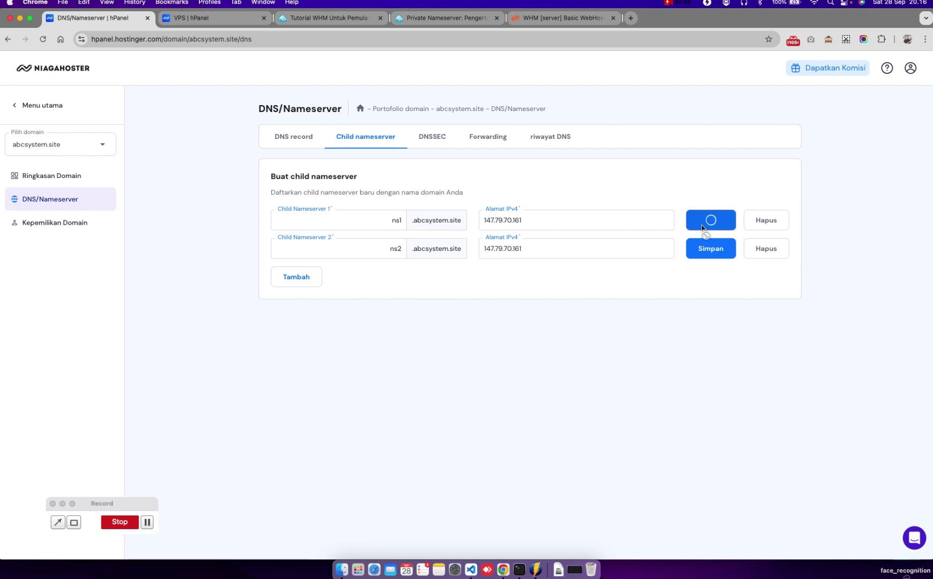
click(393, 248)
text(ns2)
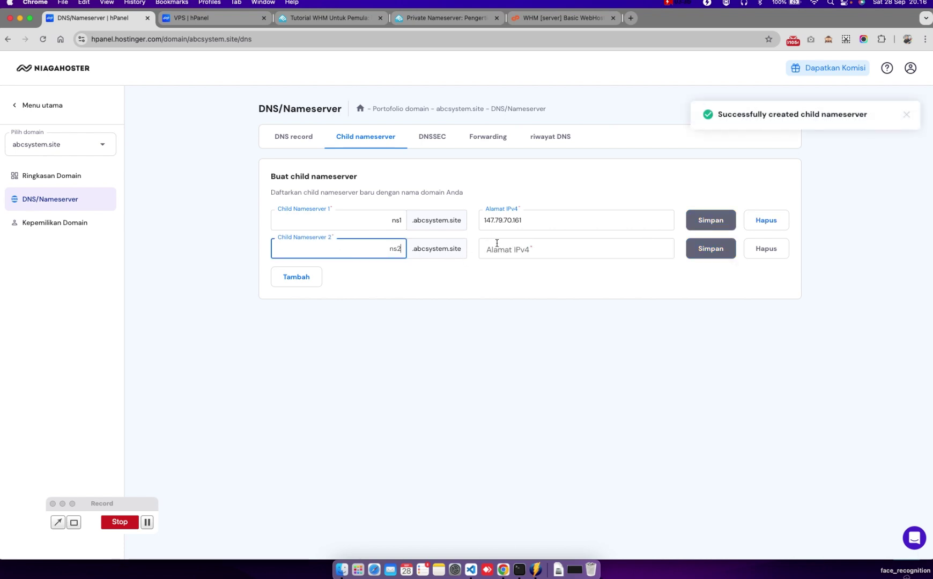
click(502, 245)
key(Down)
key(Down)
key(Return)
click(707, 248)
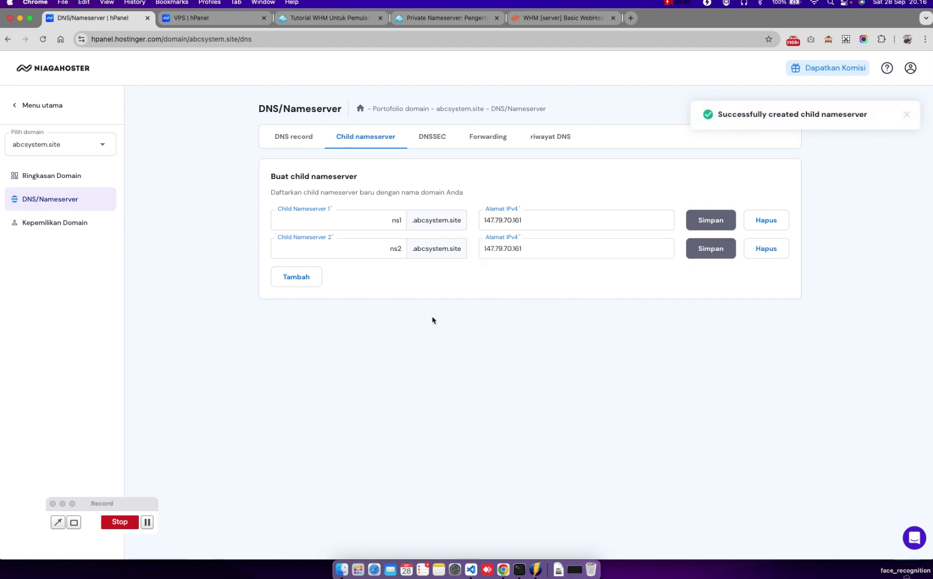
Choose to change the domain's nameservers and replace the first one with ns1.abcsystem.site, copying the domain from the child nameserver settings
click(300, 143)
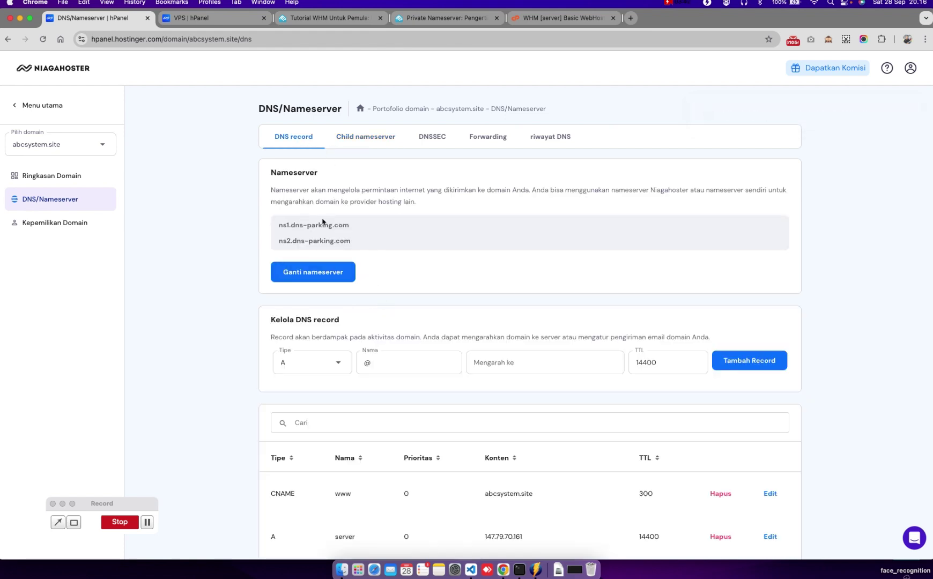
click(332, 277)
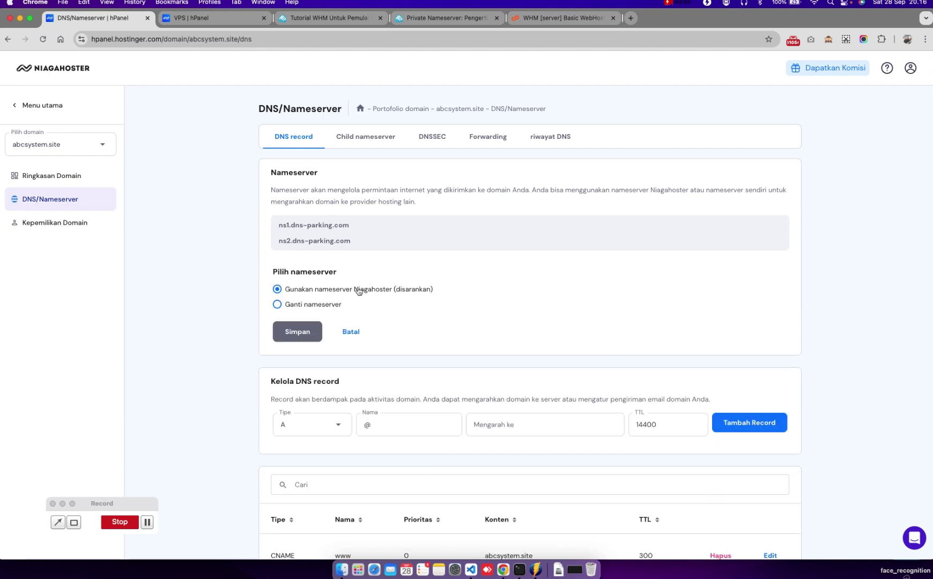
click(324, 308)
drag(346, 330, 280, 329)
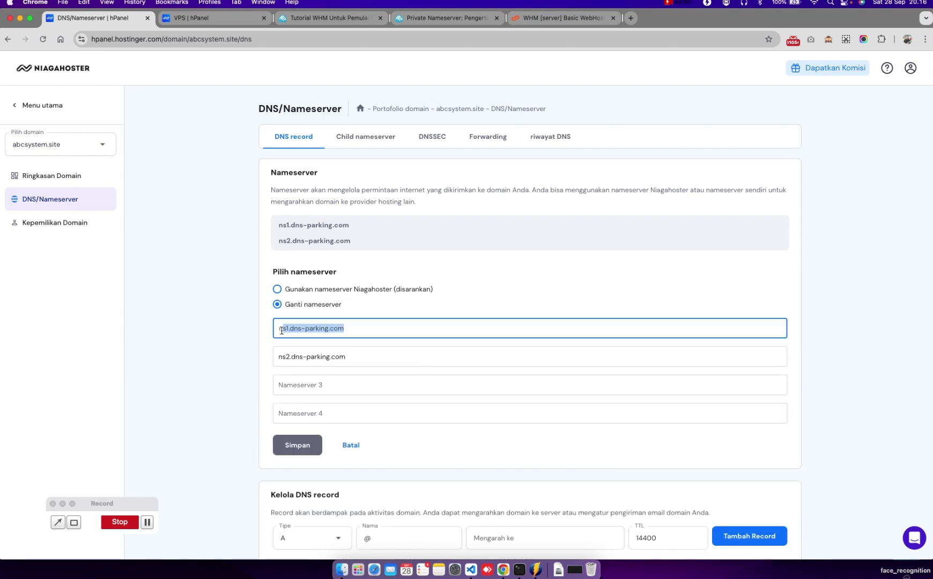
text(ns1.)
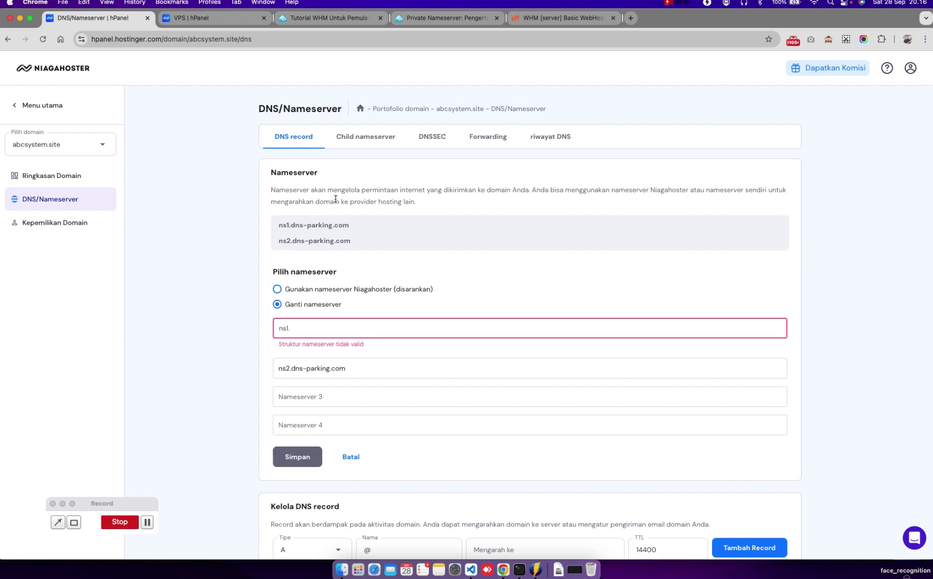
click(364, 137)
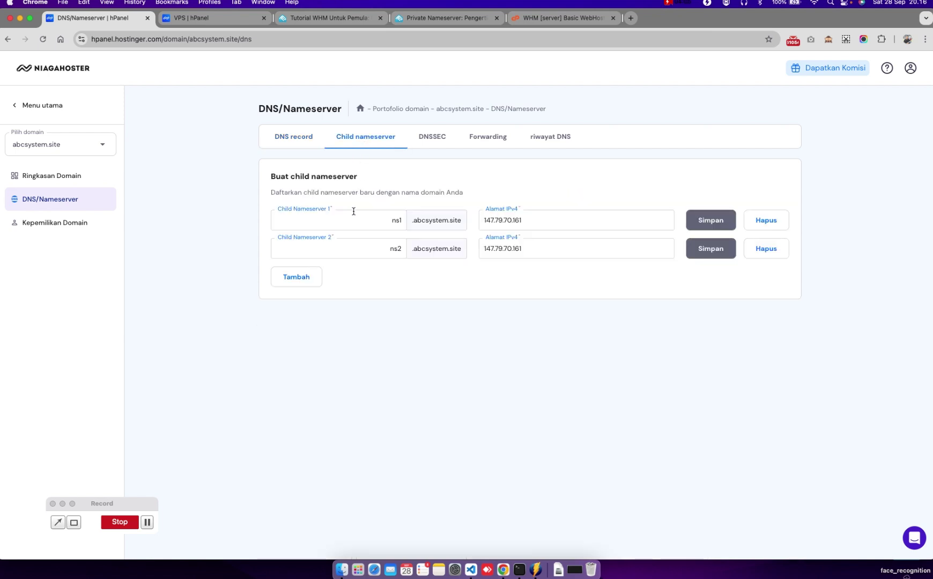
drag(413, 220, 460, 219)
key(super+c)
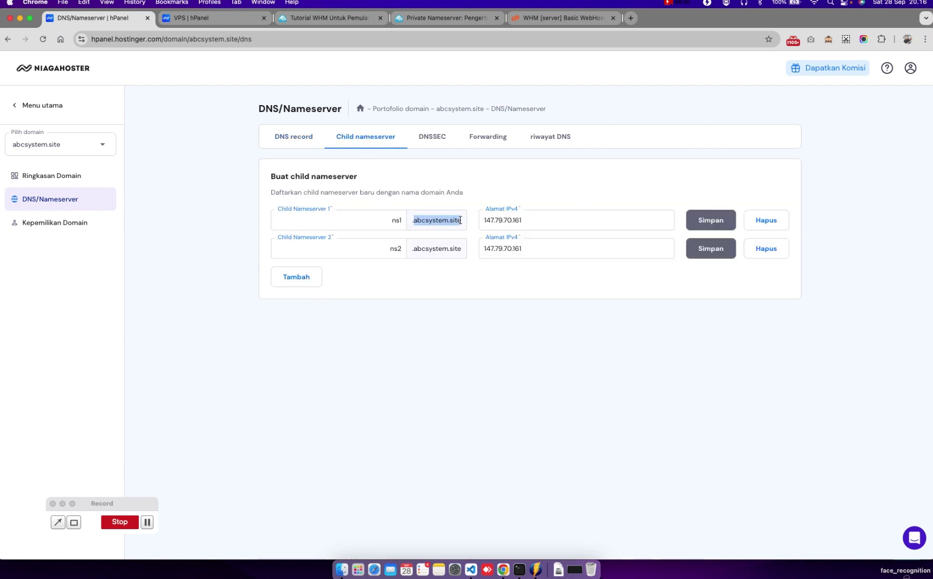
click(294, 138)
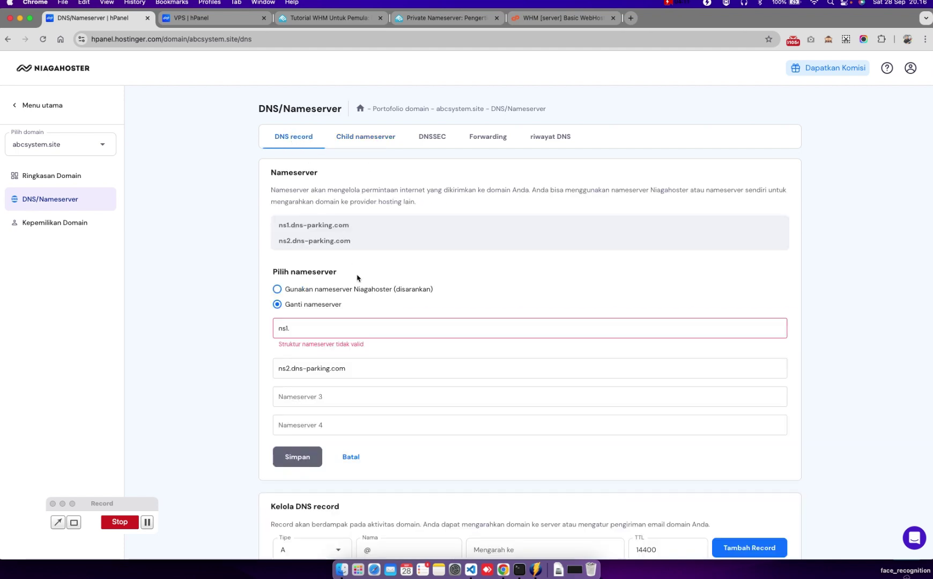
key(super+v)
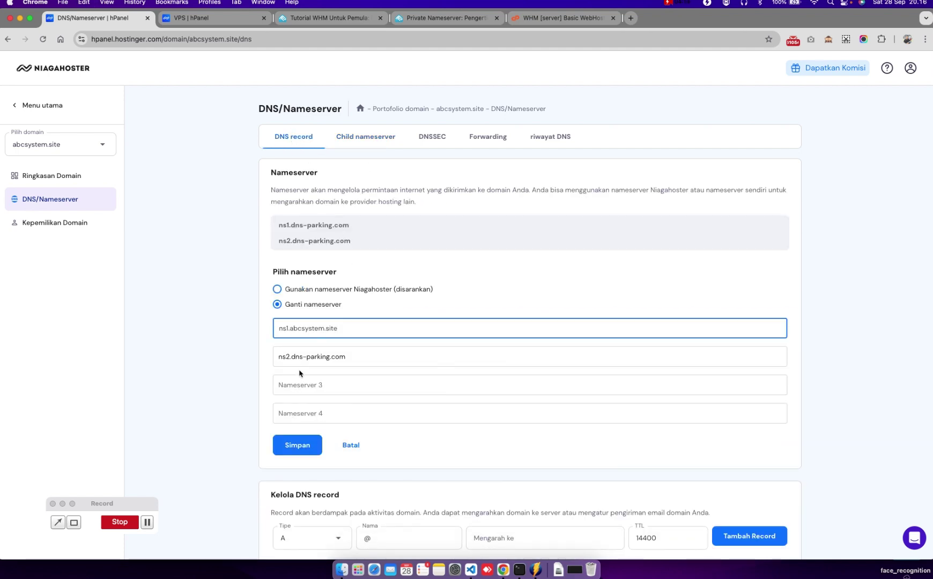
Replace the second nameserver with ns2.abcsystem.site, save the nameserver change, and accept the warning that the domain may stop working
drag(289, 357, 390, 362)
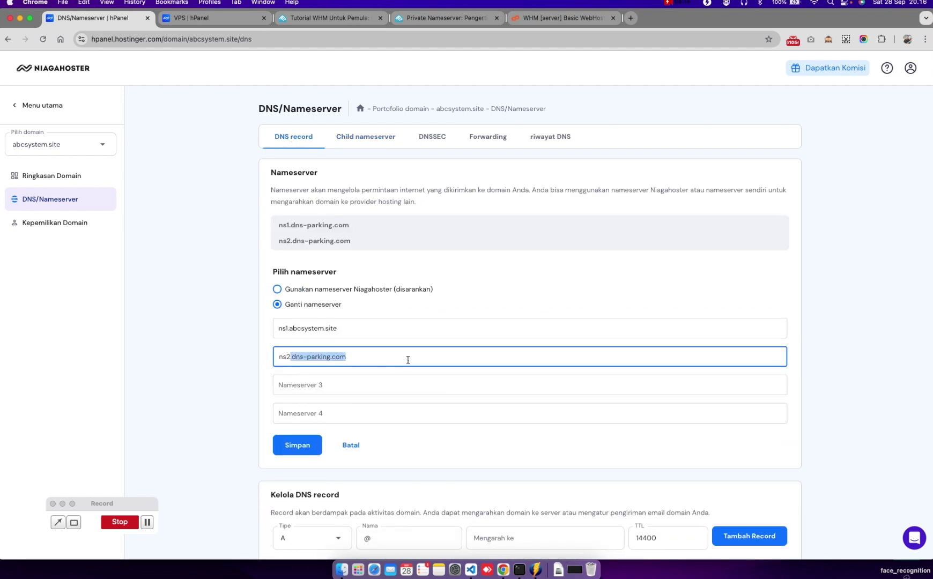
key(BackSpace)
text(.abcsystem.site)
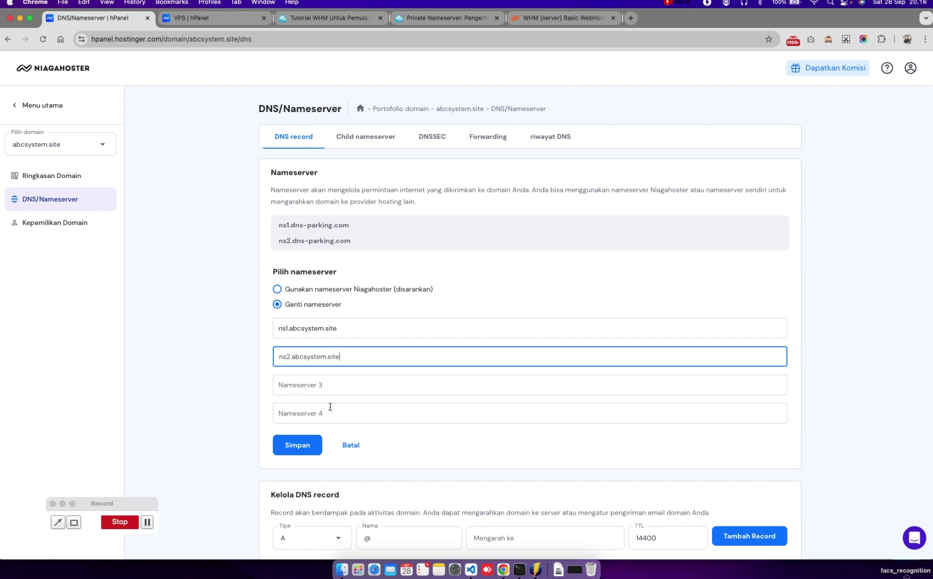
click(304, 447)
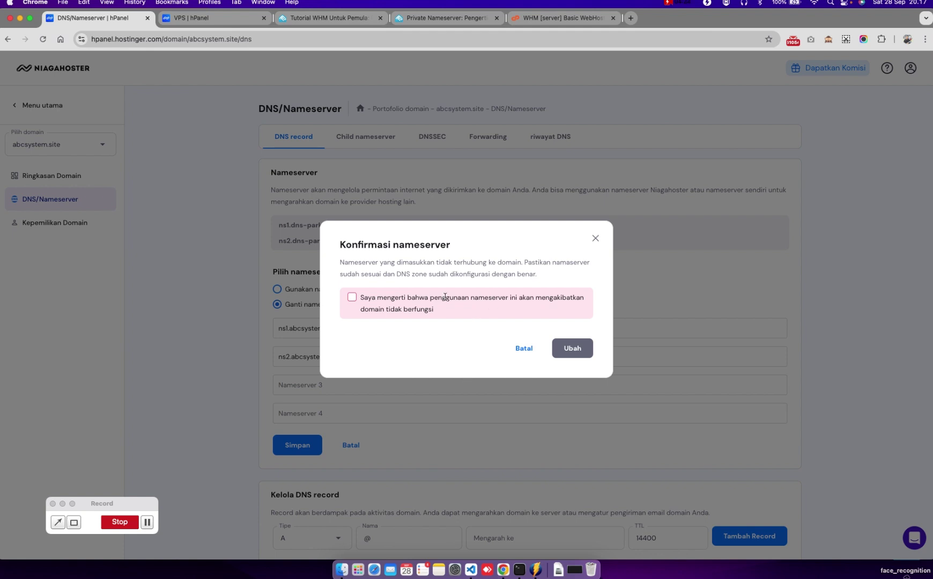
click(352, 298)
click(572, 350)
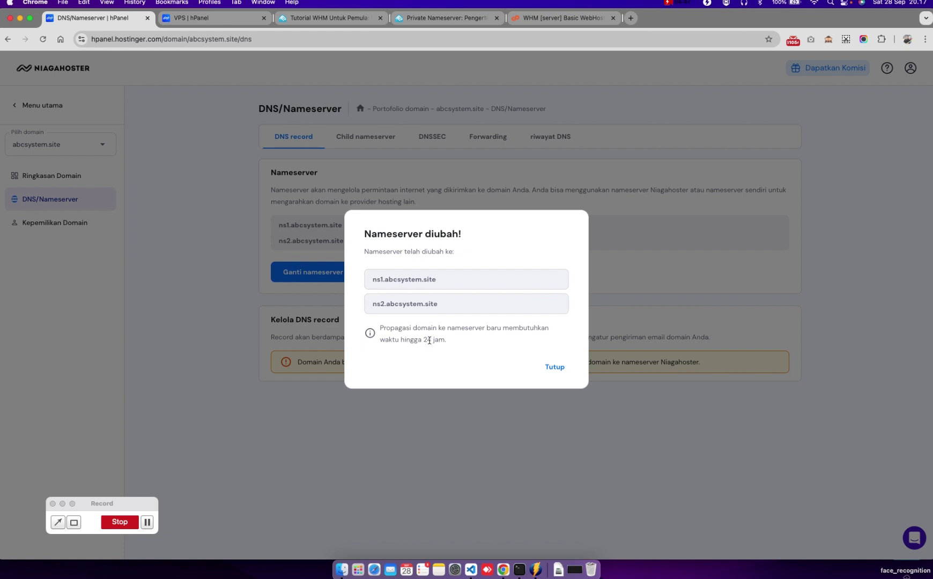
click(553, 367)
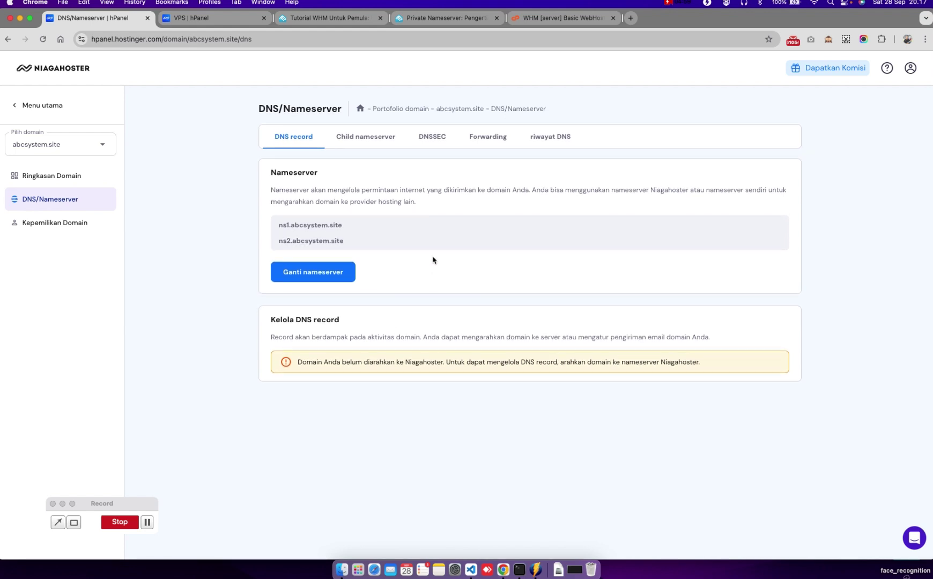
Recheck the child nameserver and DNS record settings, and review the nameserver section of the Rumahweb WHM tutorial
click(381, 142)
click(288, 142)
click(288, 21)
scroll(350, 290, down, 4)
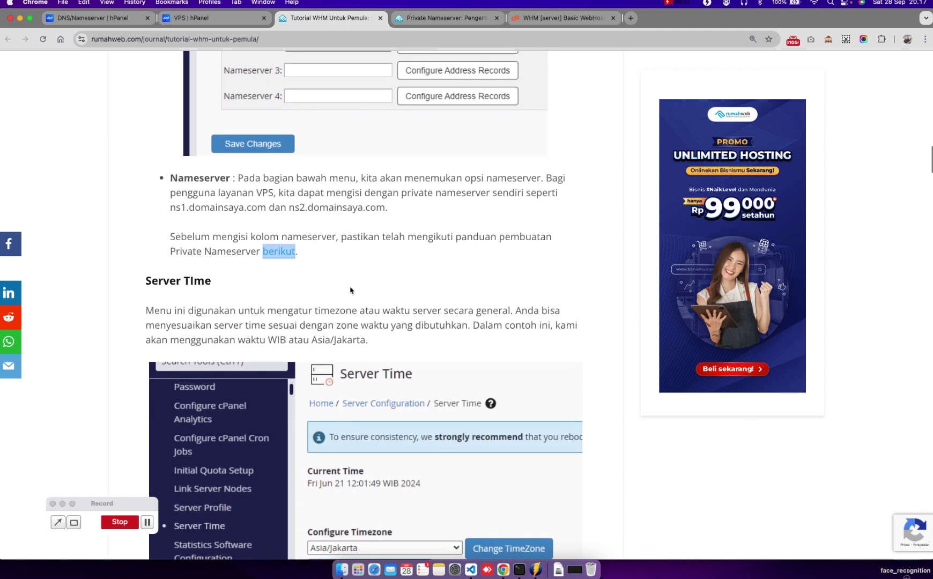
scroll(322, 299, down, 1)
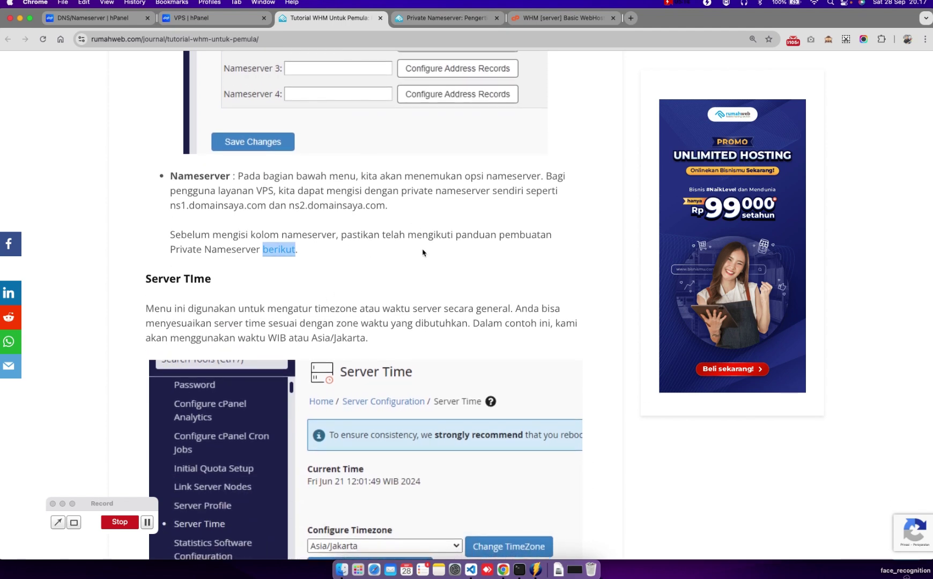
scroll(426, 256, down, 1)
scroll(429, 260, up, 2)
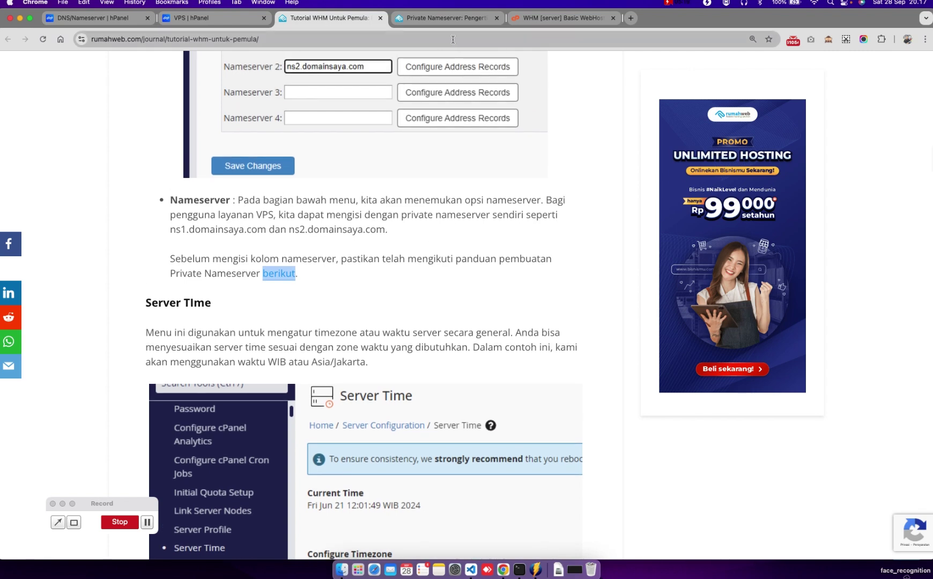
Find the VPS setup section in the private nameserver guide and open its "Setting Private NS di cPanel" link in a new tab
click(453, 18)
scroll(425, 240, down, 15)
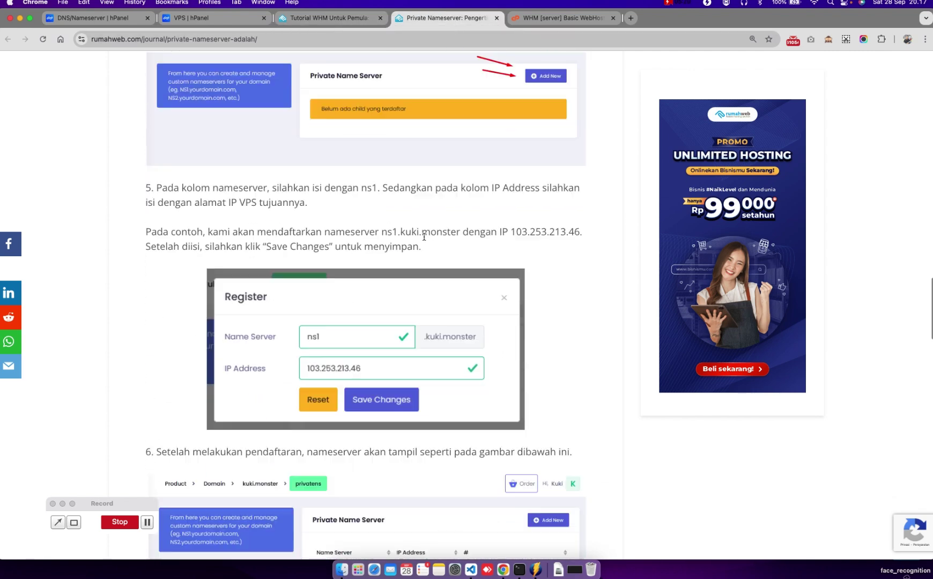
scroll(425, 240, up, 5)
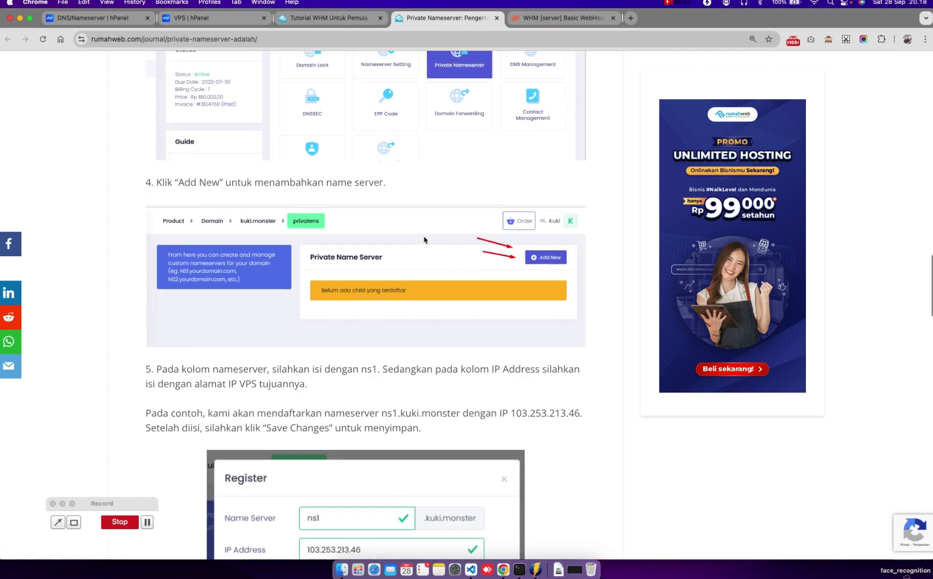
scroll(424, 240, down, 16)
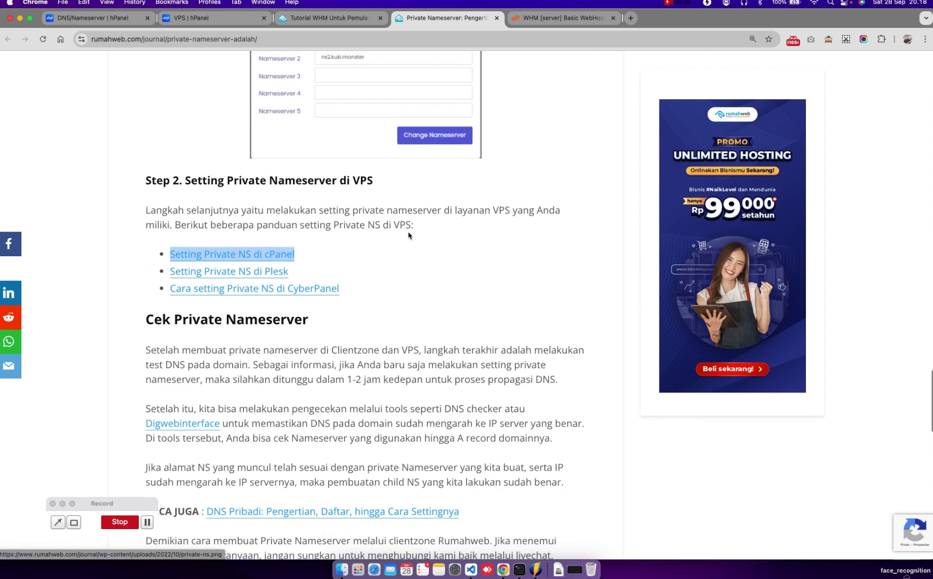
right_click(272, 256)
click(295, 259)
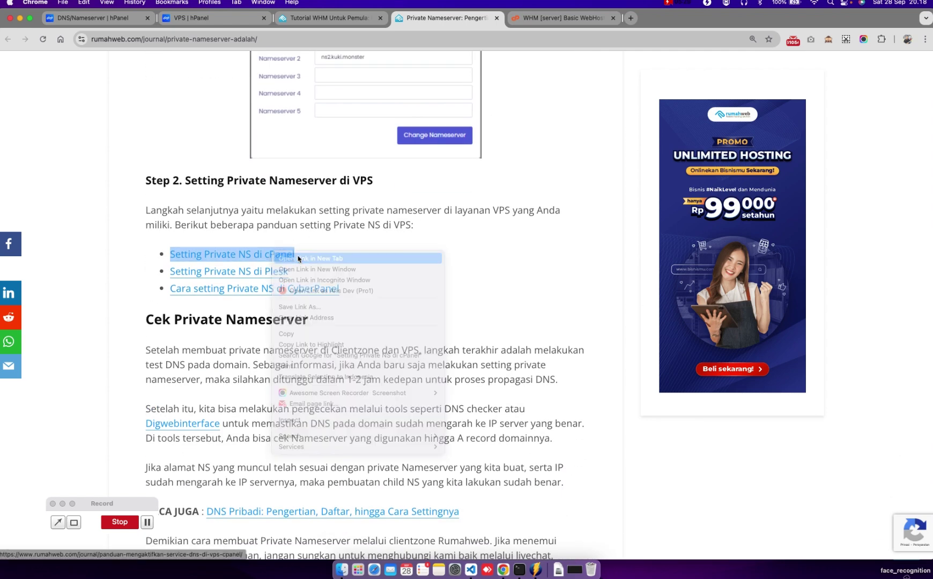
click(570, 21)
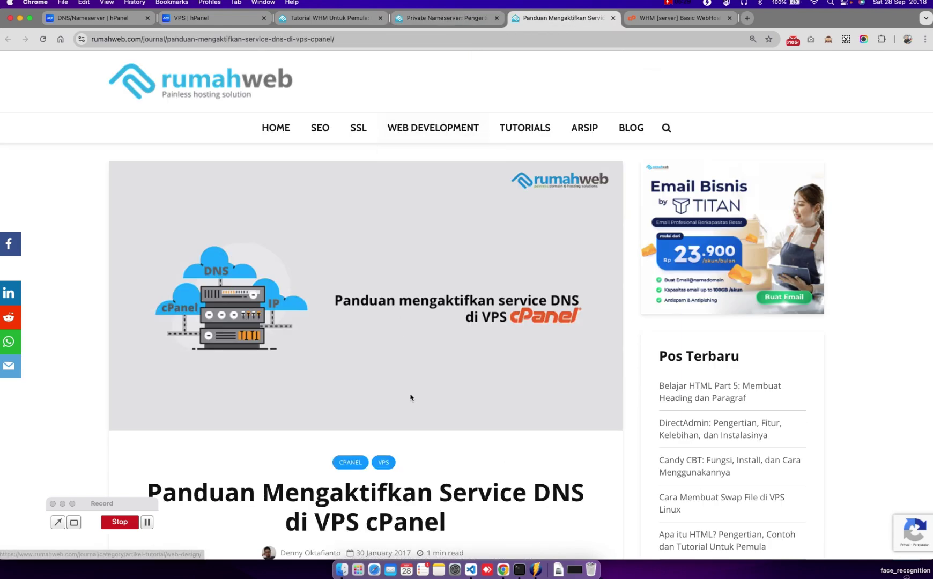
Read the Nameserver Selection instructions in the cPanel DNS service guide, highlight PowerDNS, and dismiss the advertisement
scroll(411, 396, down, 9)
scroll(411, 398, down, 4)
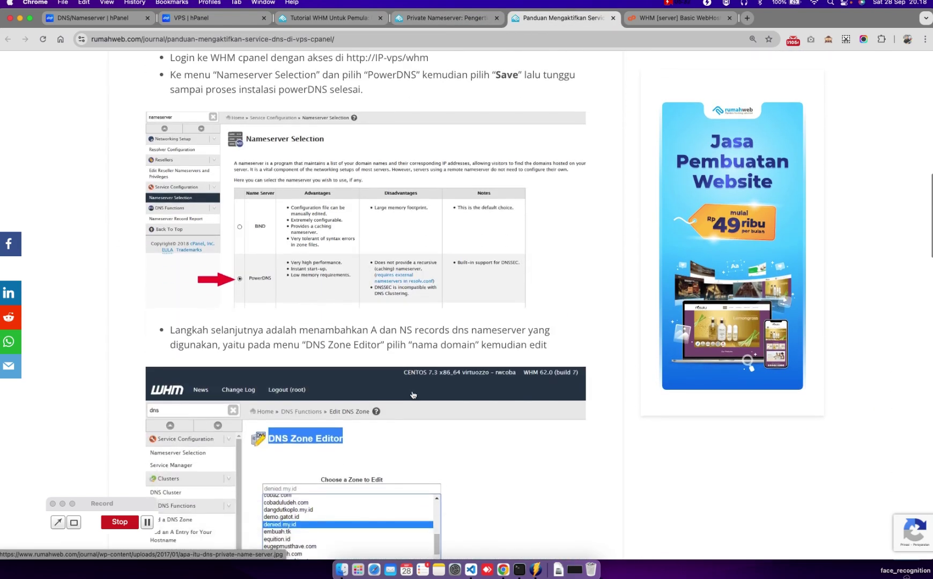
scroll(411, 397, up, 4)
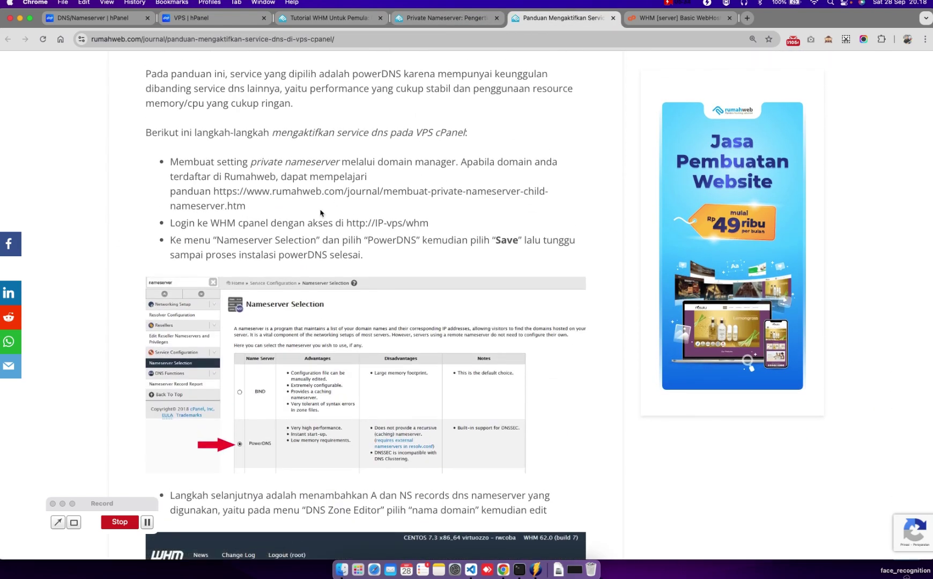
double_click(397, 242)
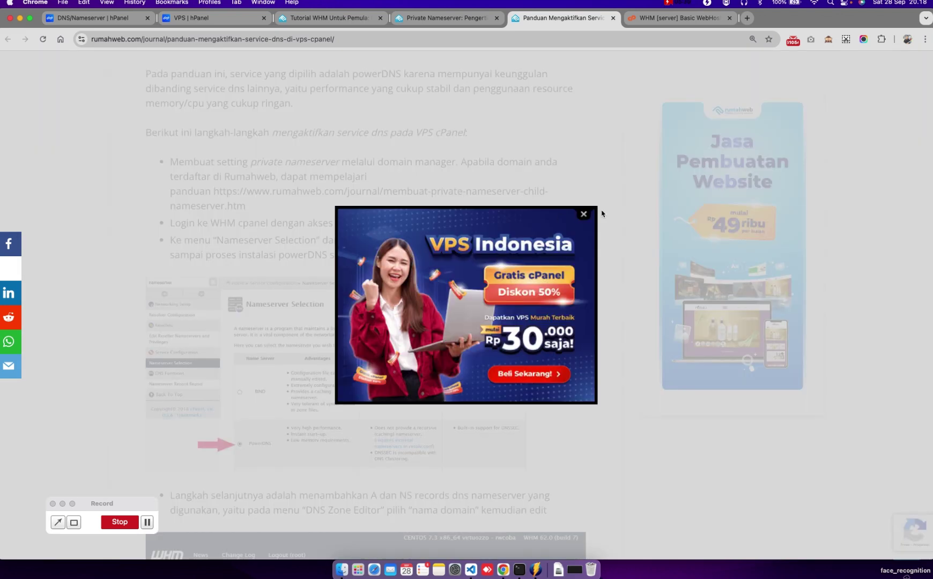
click(584, 215)
Switch to WHM, search its tools for "dns", and open Nameserver Selection to check the PowerDNS option against the guide
click(665, 18)
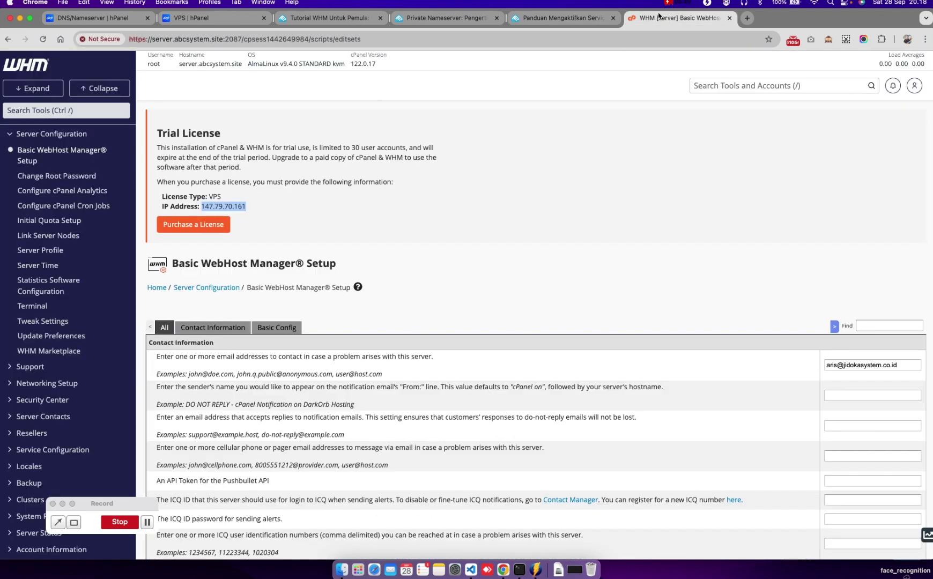
click(53, 110)
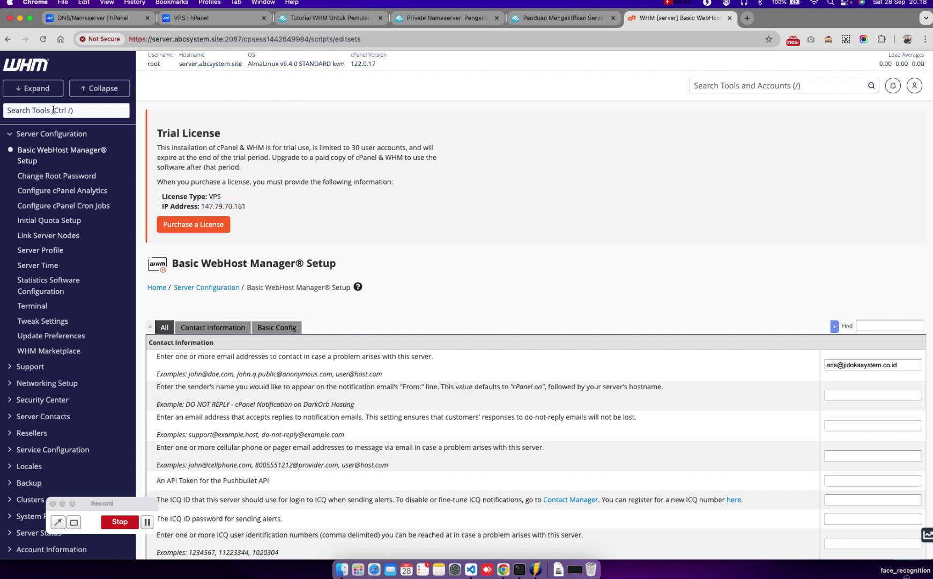
text(dns)
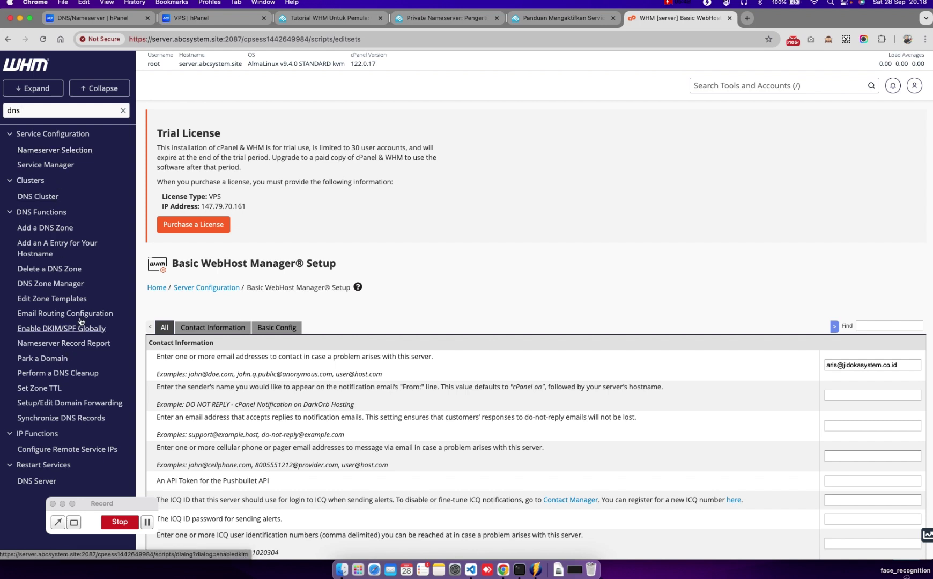
click(561, 20)
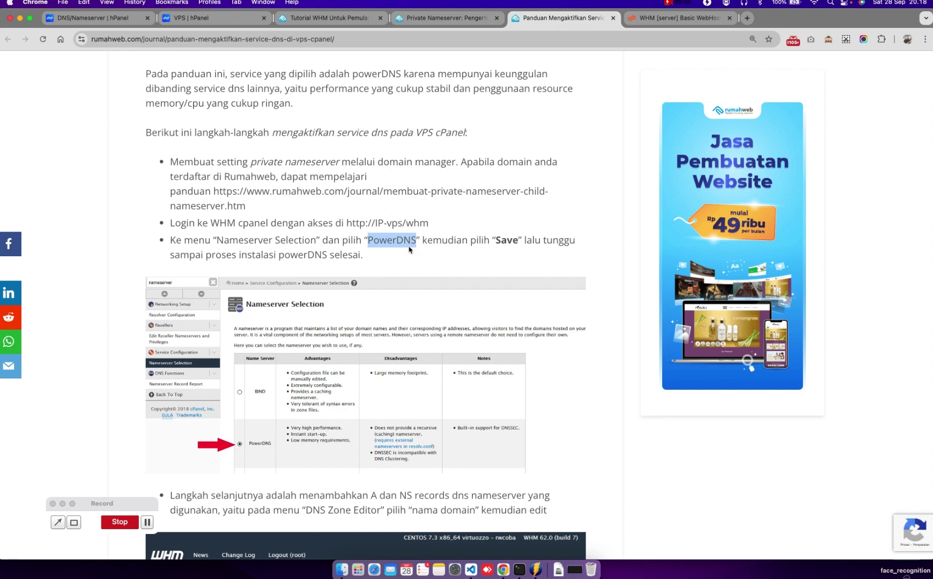
click(675, 18)
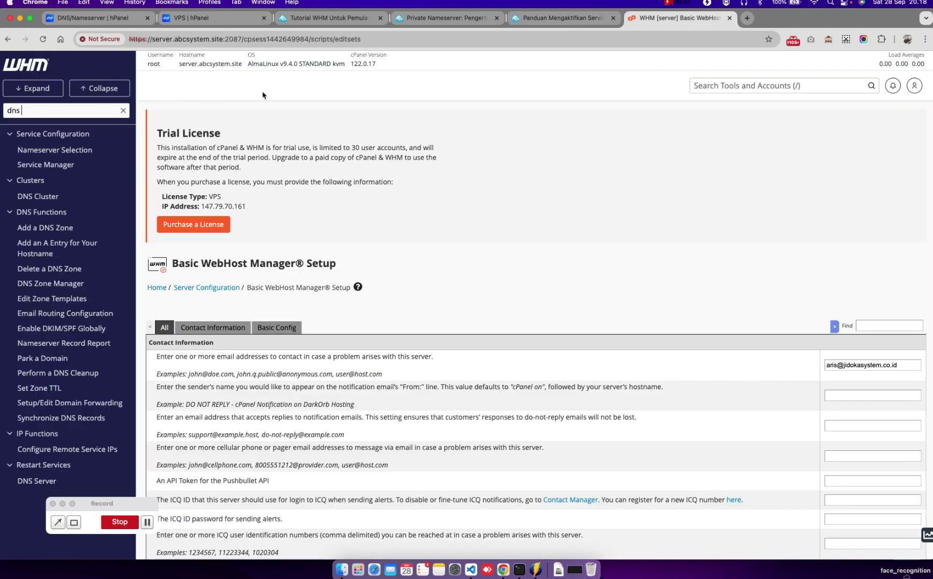
click(75, 152)
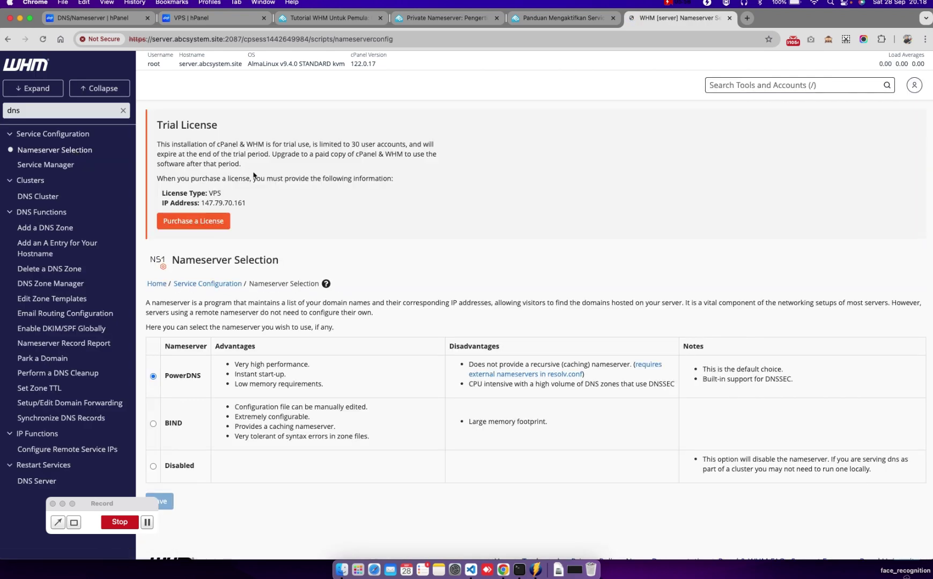
scroll(333, 321, down, 1)
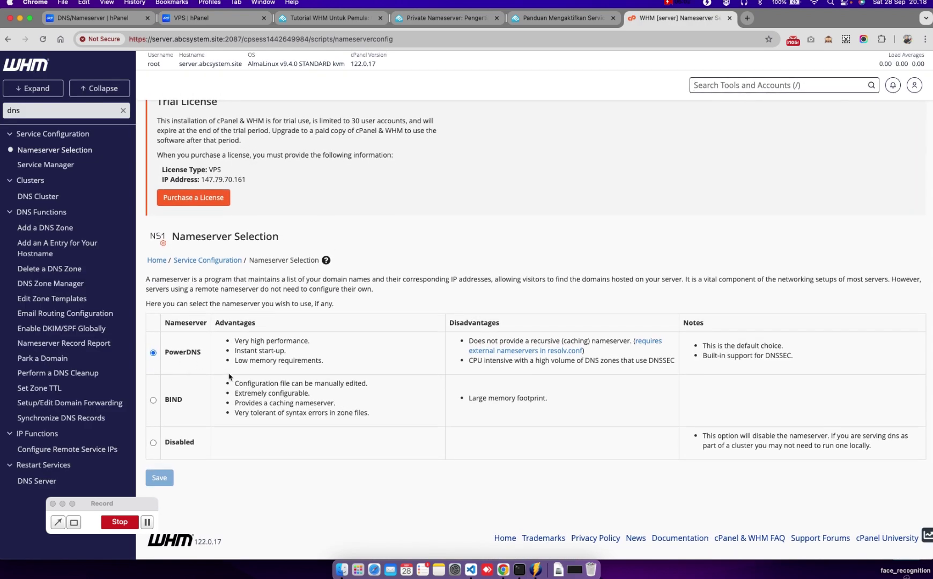
drag(324, 361, 195, 347)
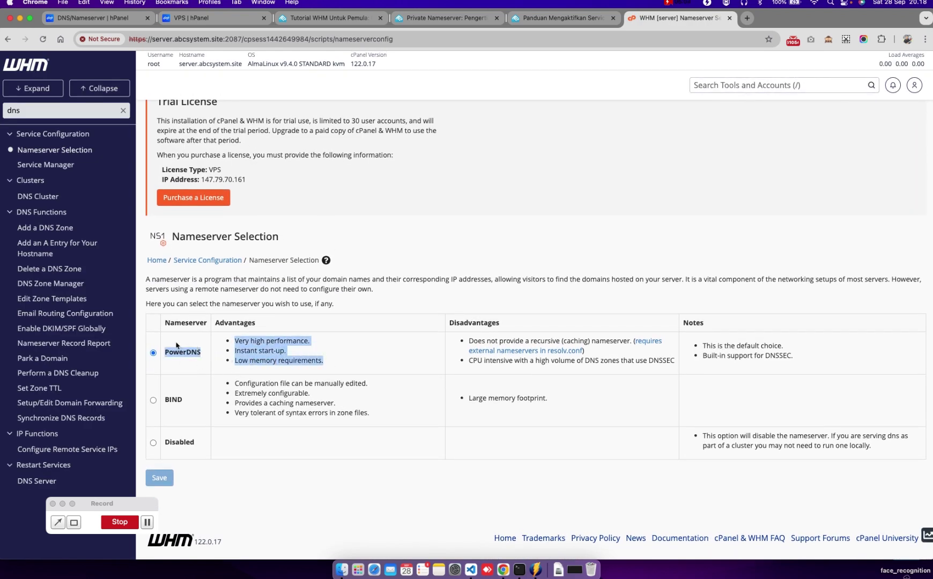
Read the guide's instructions on editing the DNS zone, adding the A and NS records, and setting the default nameservers
click(563, 20)
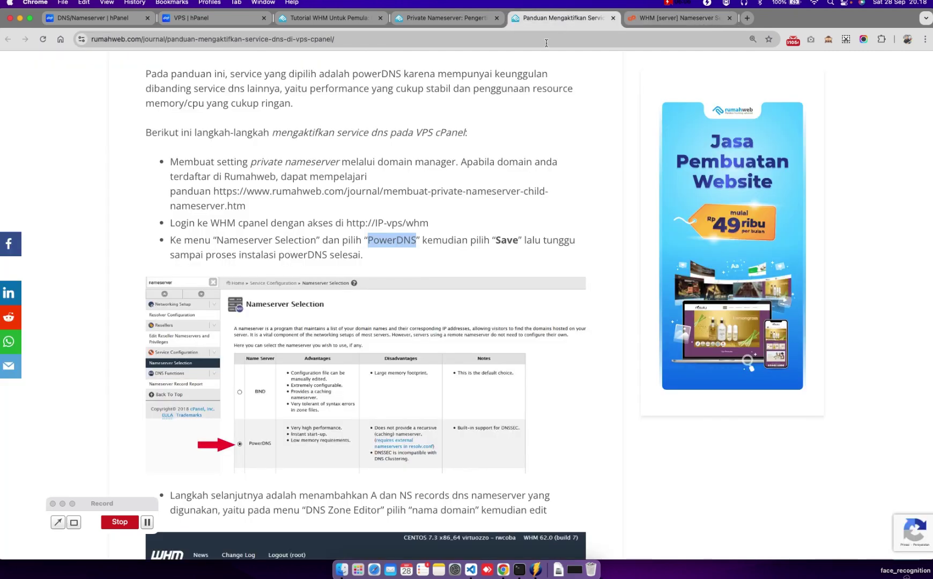
scroll(451, 291, down, 10)
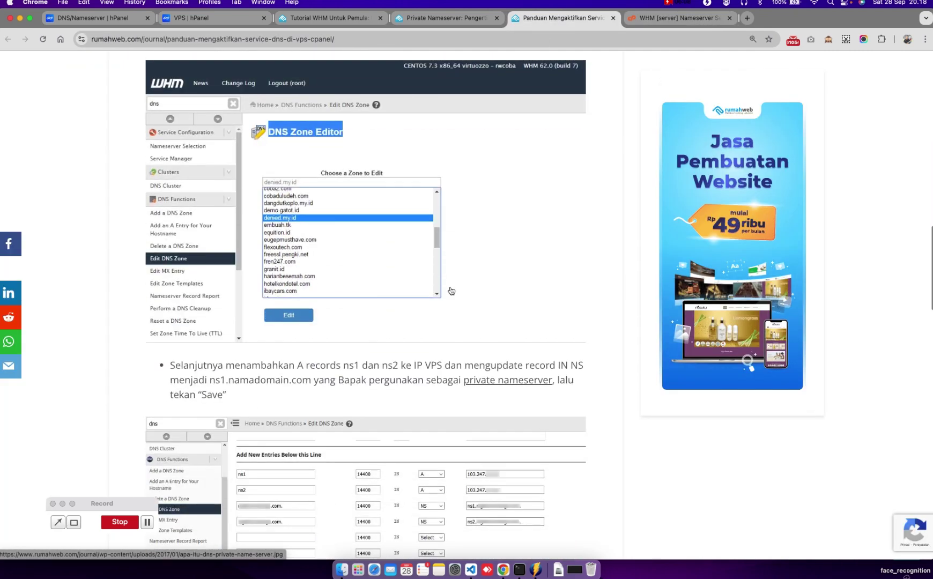
scroll(452, 290, down, 1)
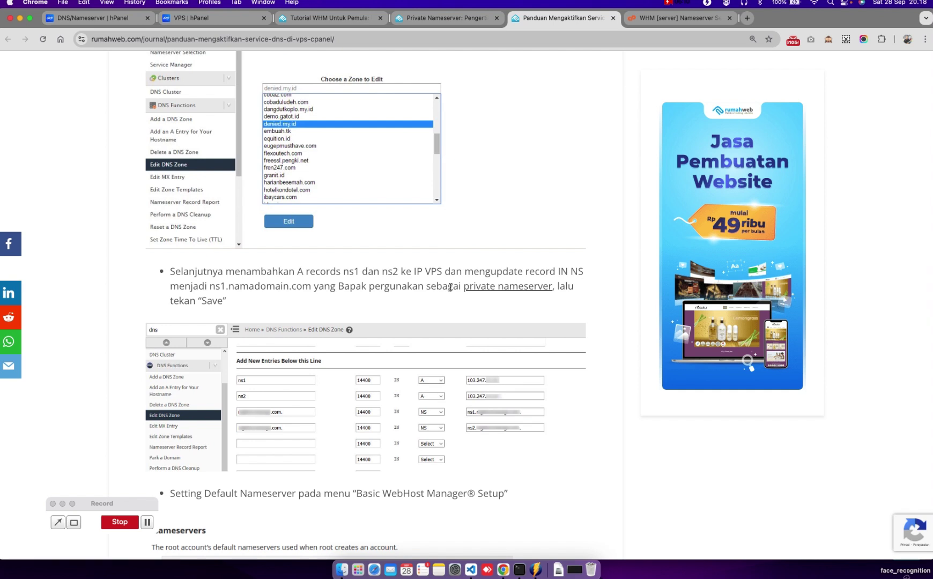
scroll(450, 288, down, 3)
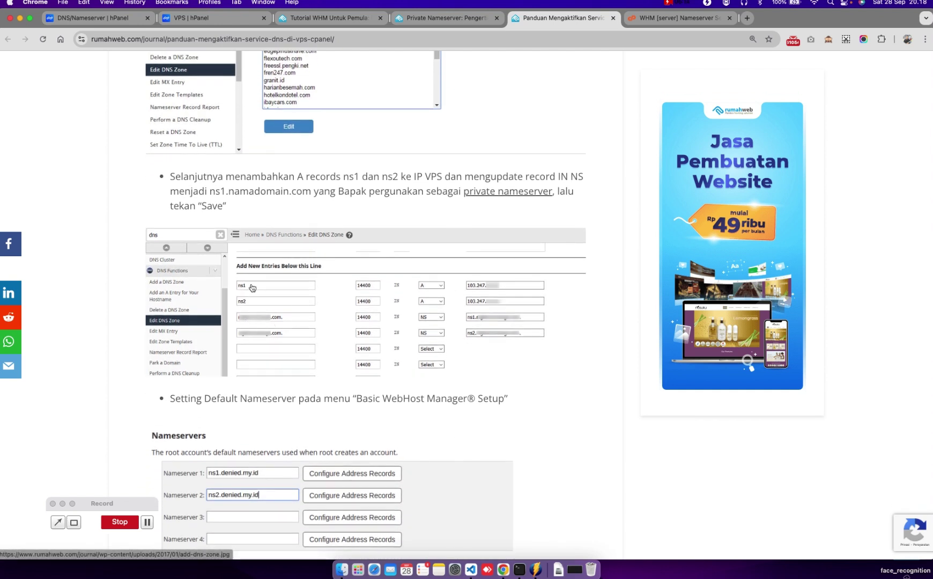
Return to WHM and open DNS Zone Manager from the DNS functions to check which domains have zones
key(ctrl+Tab)
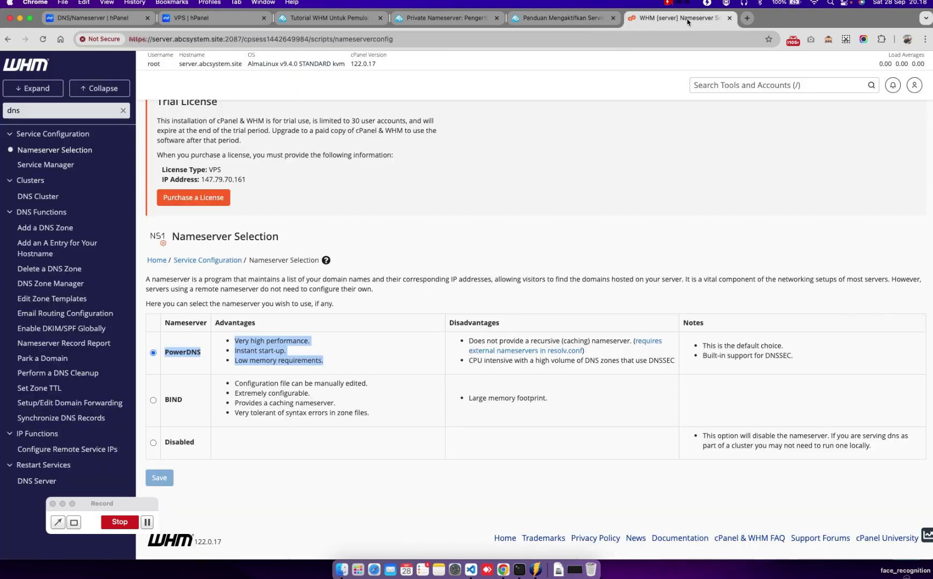
click(36, 110)
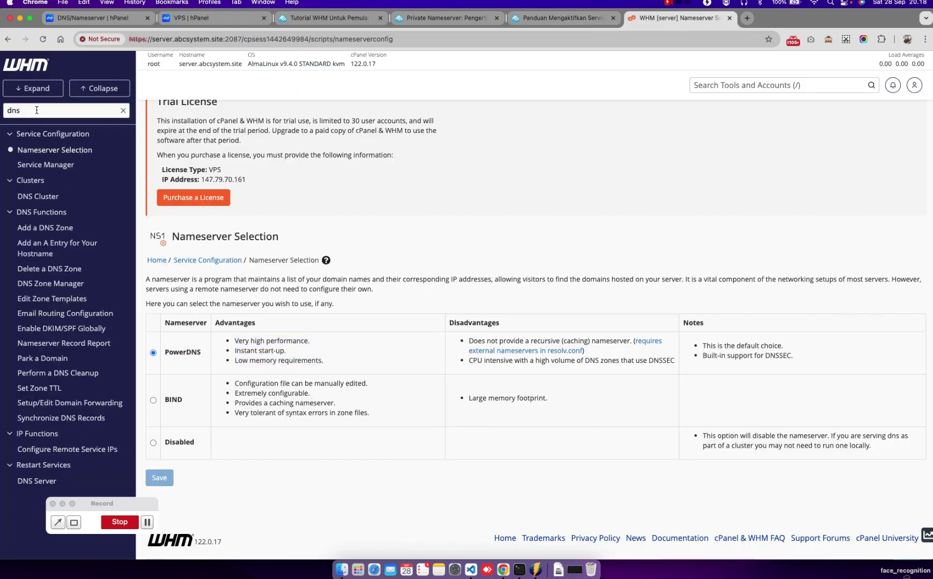
double_click(37, 110)
click(20, 110)
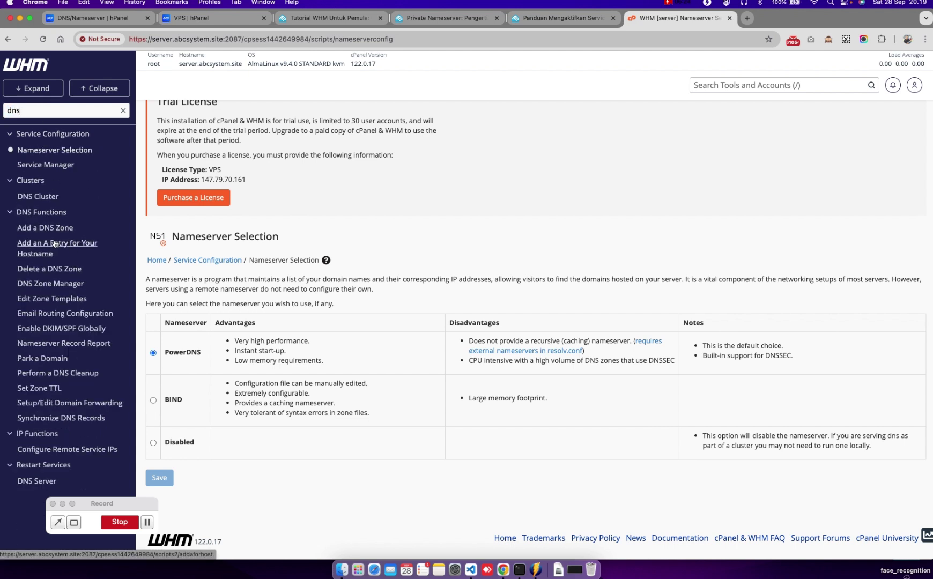
click(70, 287)
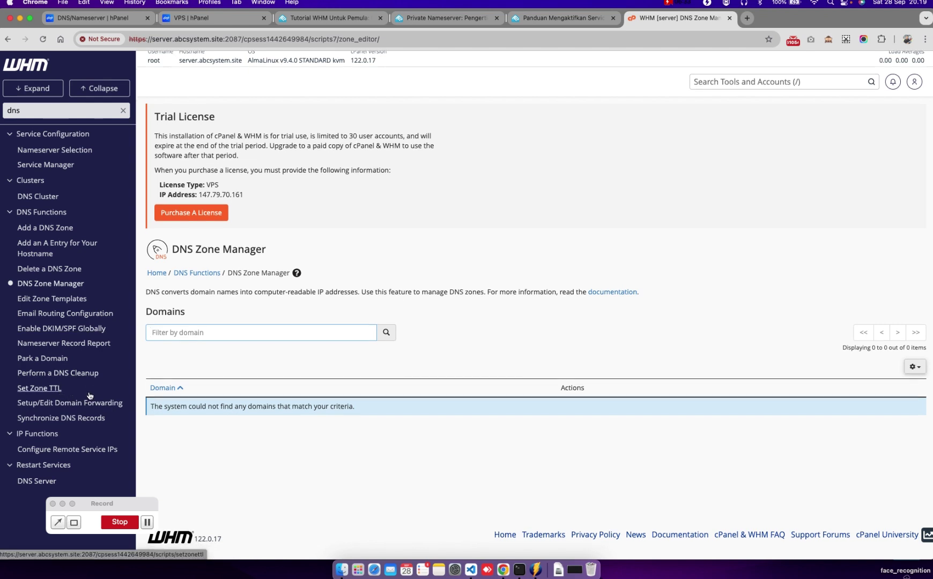
Clear the tool search, search the WHM tools for "add", and open the Create a New Account form
key(BackSpace)
key(BackSpace)
key(BackSpace)
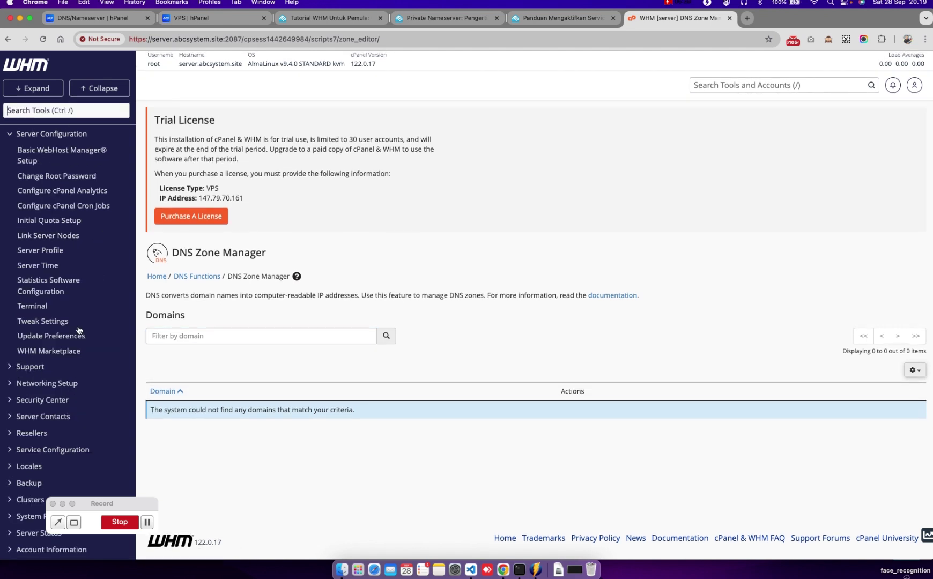
scroll(75, 338, down, 3)
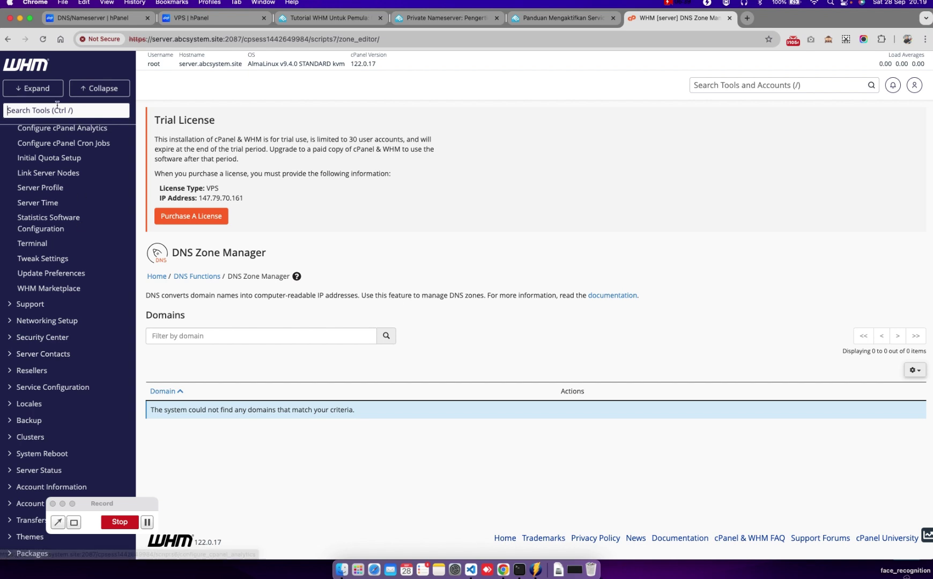
key(ctrl+slash)
text(add)
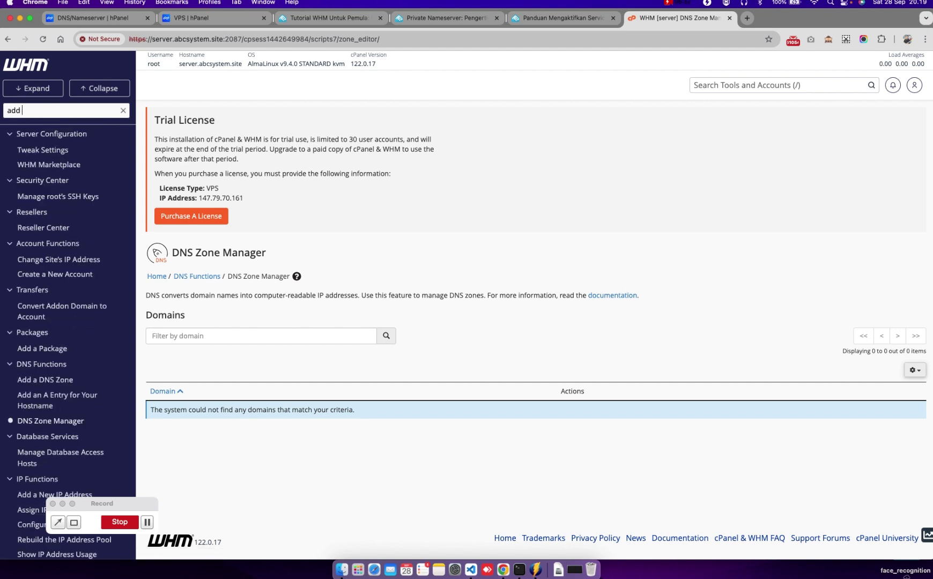
click(68, 275)
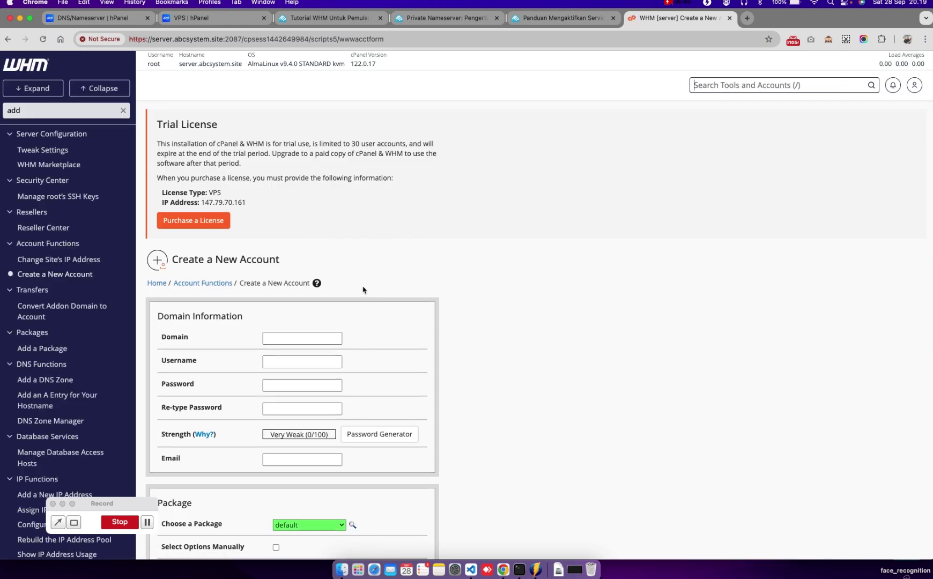
Set the new account's domain to abcsystem.site and its username to abcsystem
scroll(351, 267, down, 3)
click(301, 211)
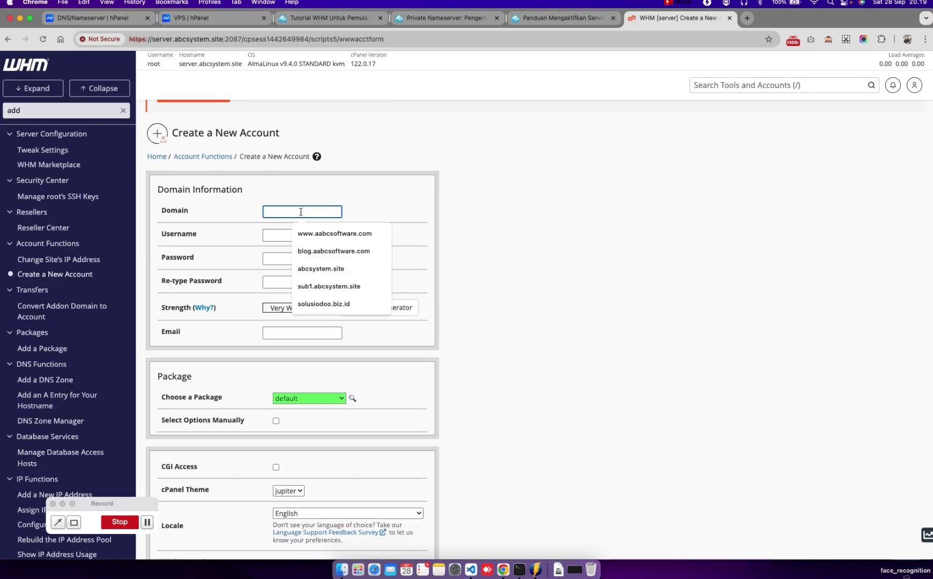
click(338, 269)
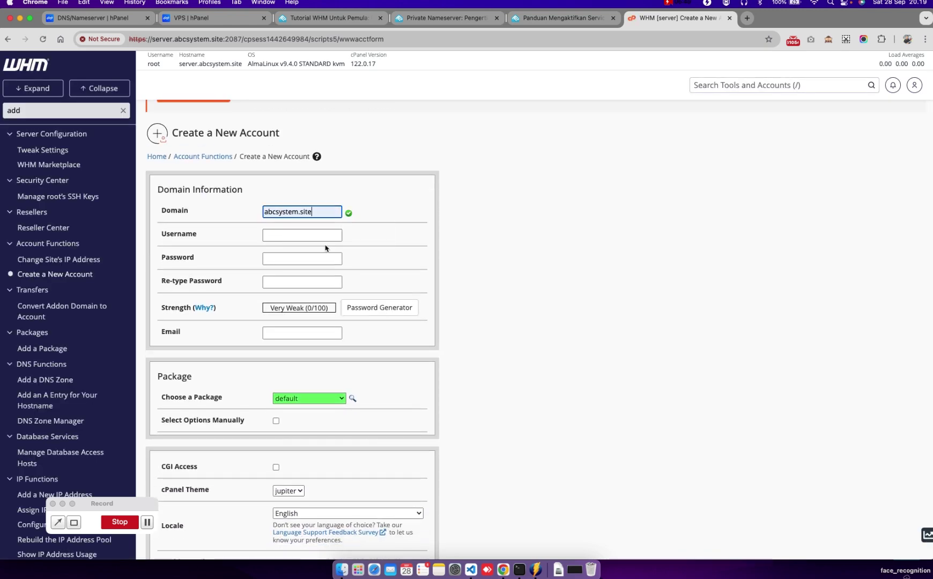
click(292, 235)
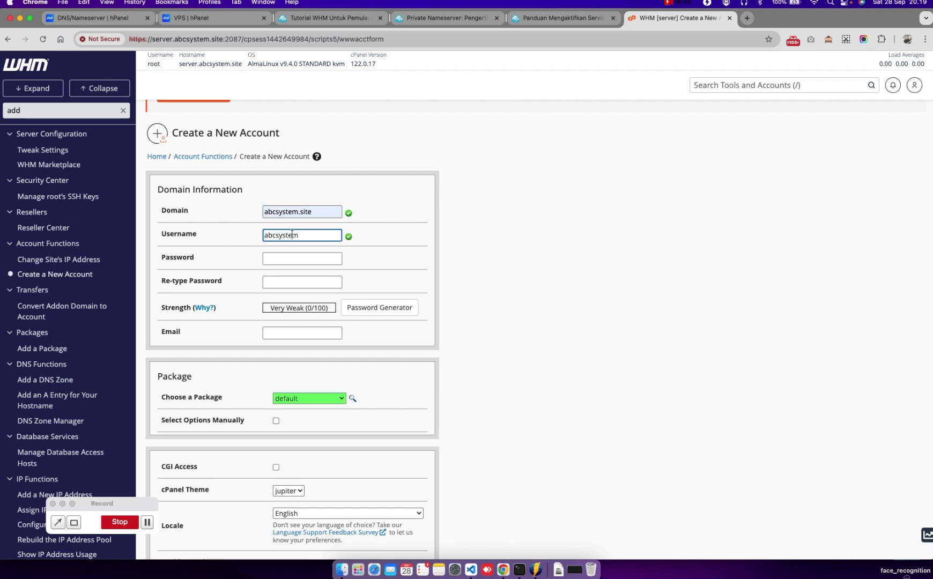
Enter and confirm the account password, and fill in the contact's e-mail in the domain information
click(291, 261)
text(*****)
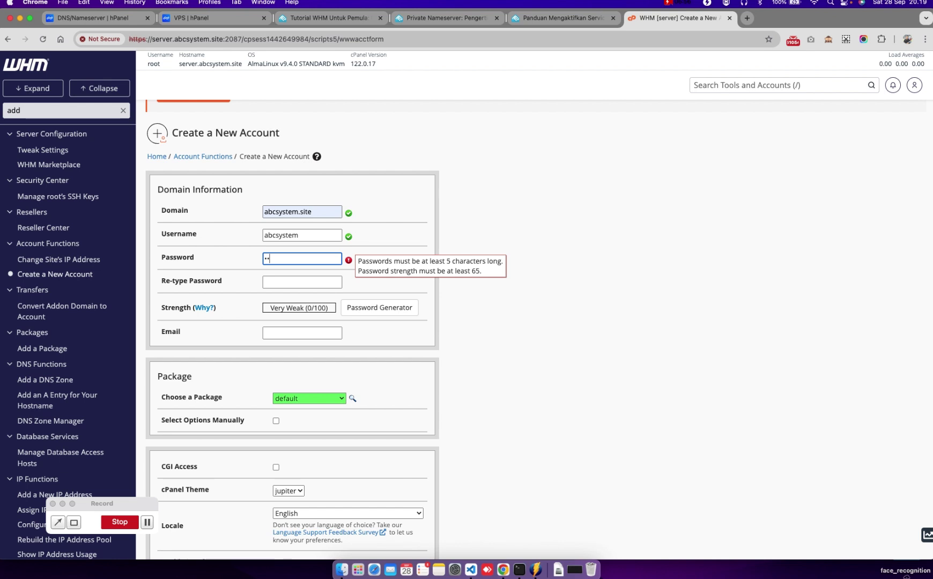
text(******)
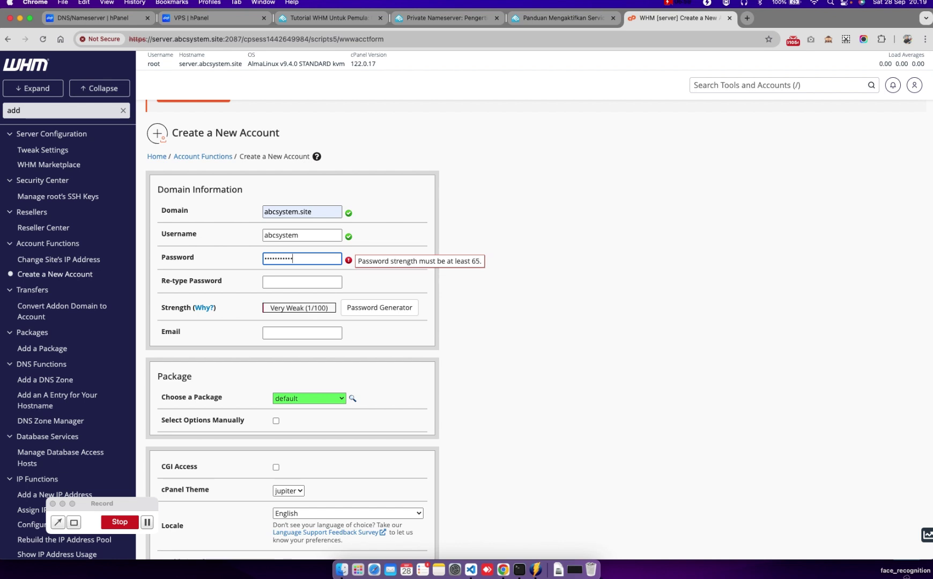
text(**)
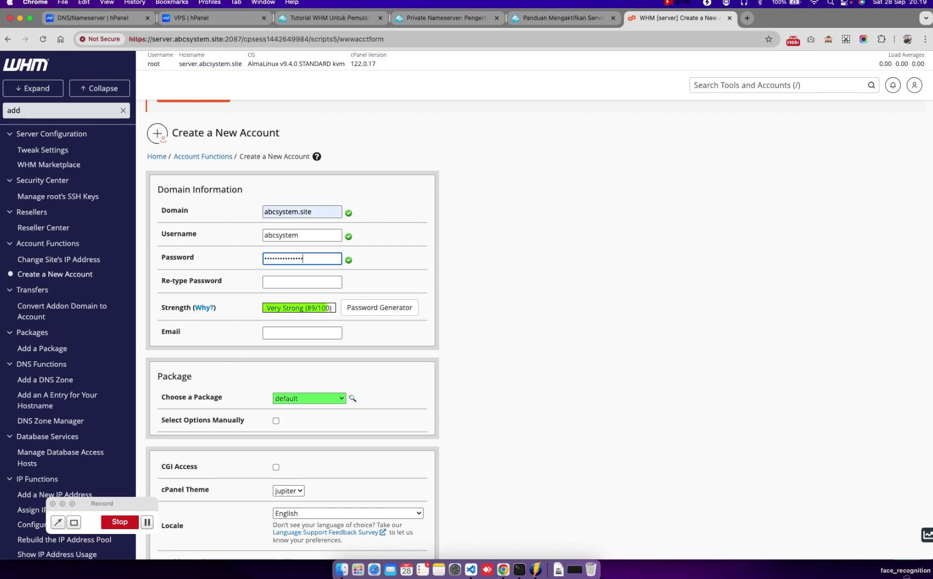
text(*)
click(301, 286)
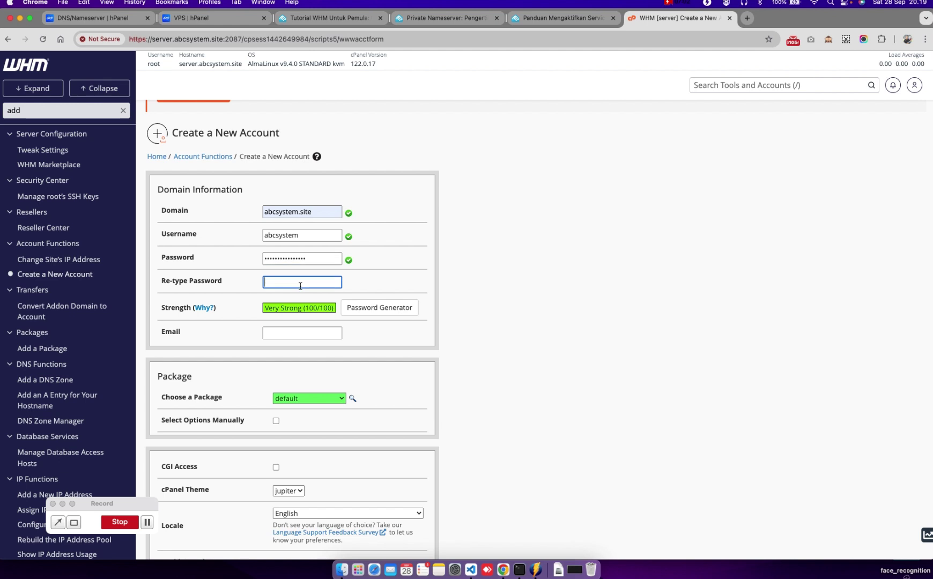
text(*)
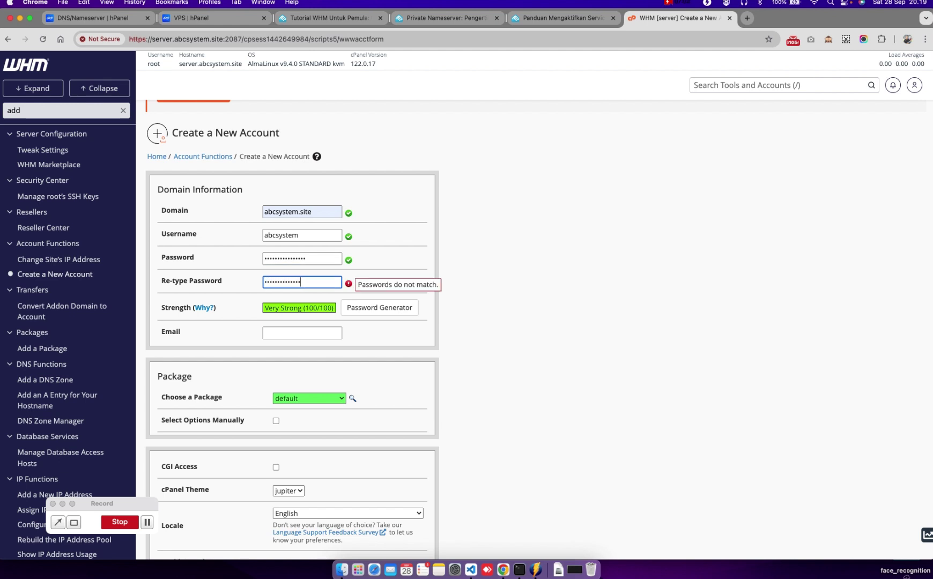
text(*)
click(338, 334)
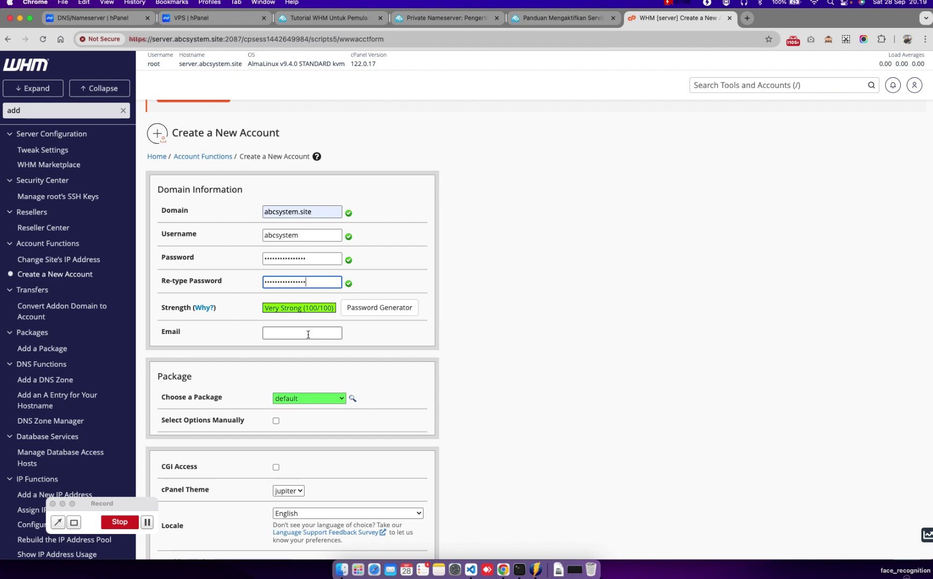
click(348, 361)
scroll(322, 375, down, 5)
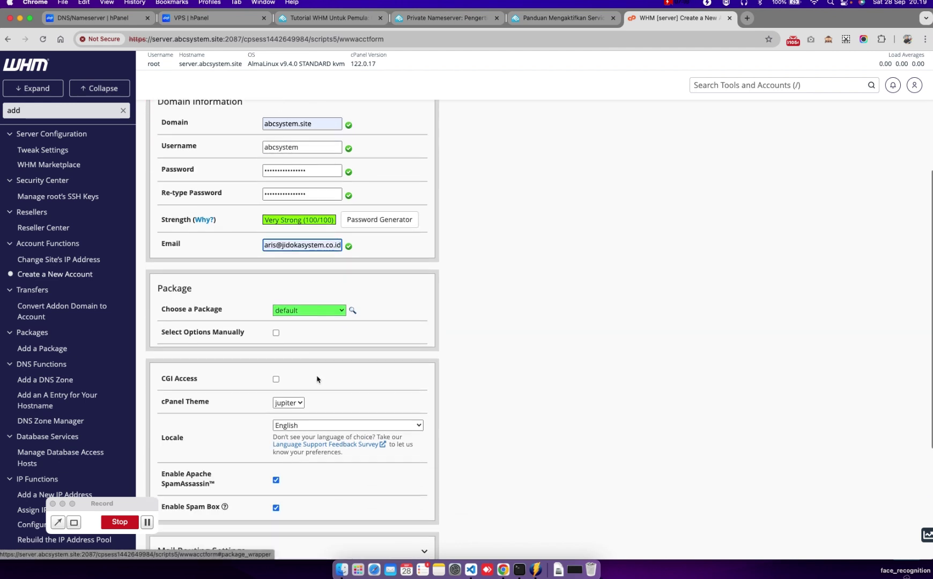
Create the account with the default package and Local Mail Exchanger routing, and read through its creation log
scroll(316, 292, down, 2)
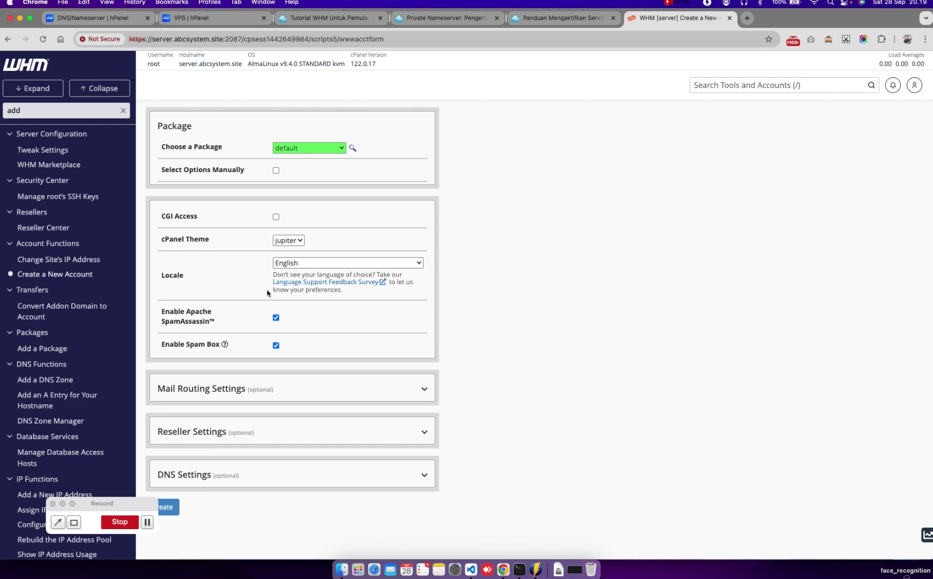
scroll(292, 210, down, 1)
click(423, 358)
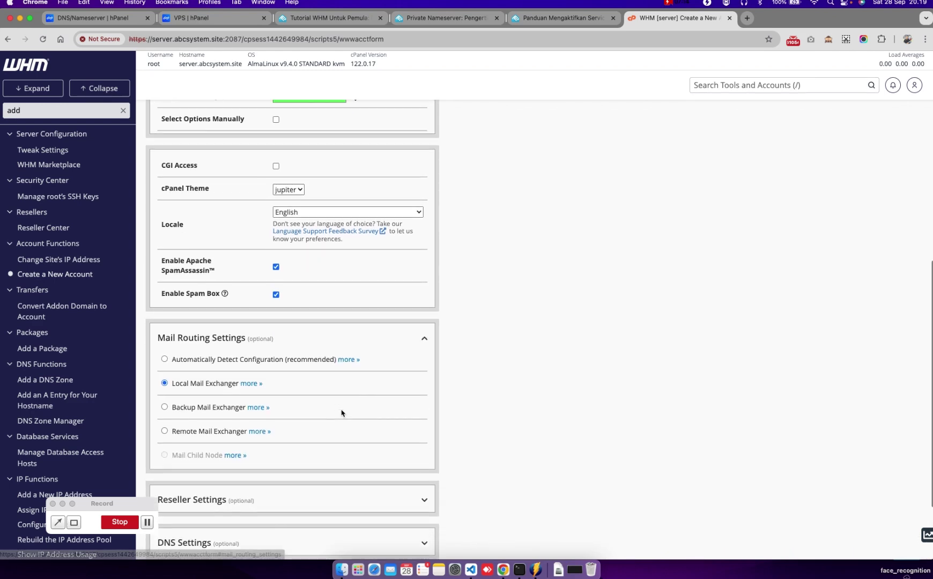
scroll(521, 362, up, 5)
scroll(520, 359, up, 5)
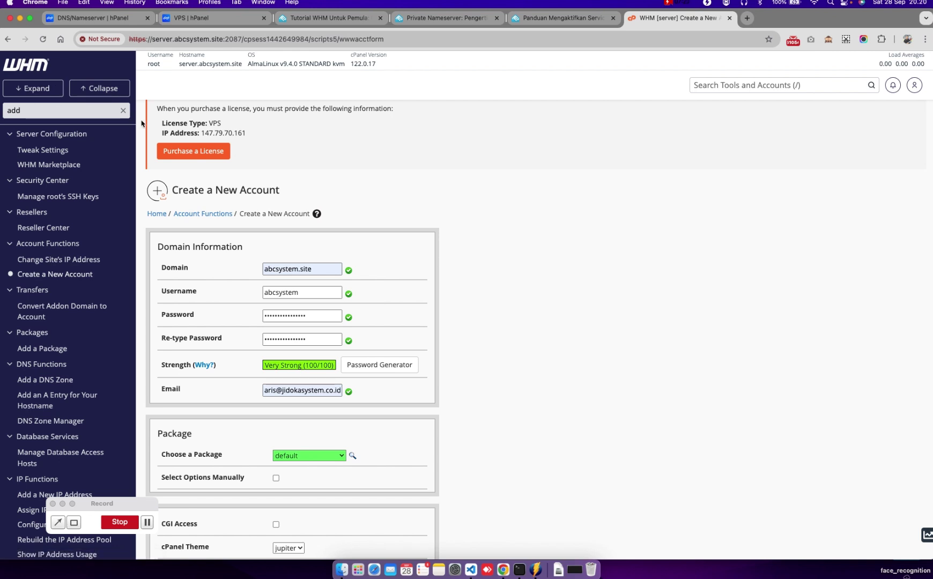
scroll(423, 160, up, 2)
scroll(429, 163, down, 1)
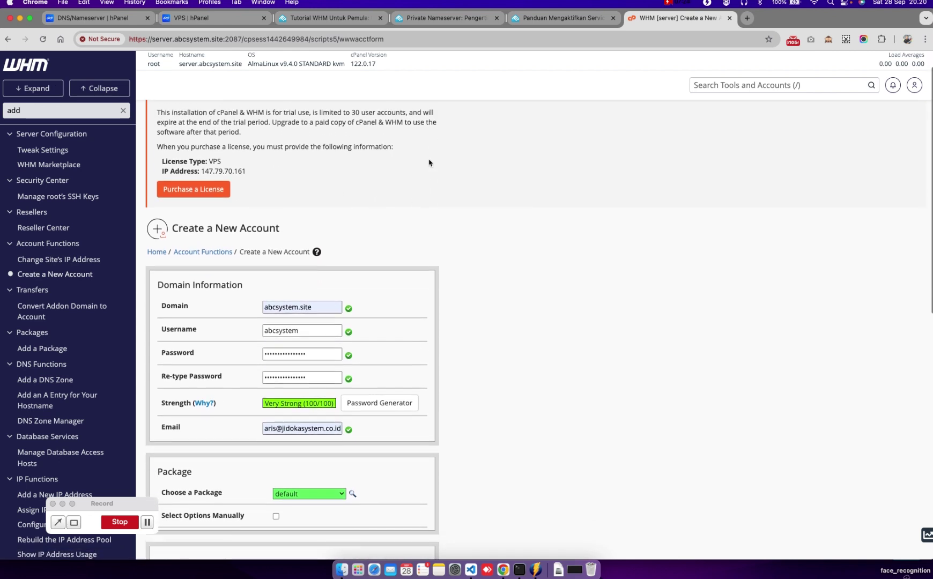
scroll(429, 163, down, 10)
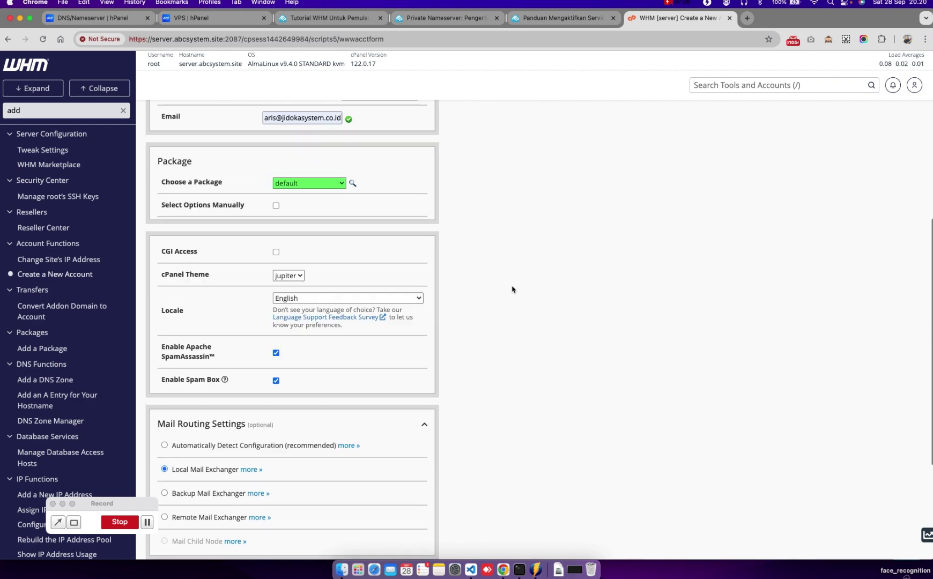
click(161, 468)
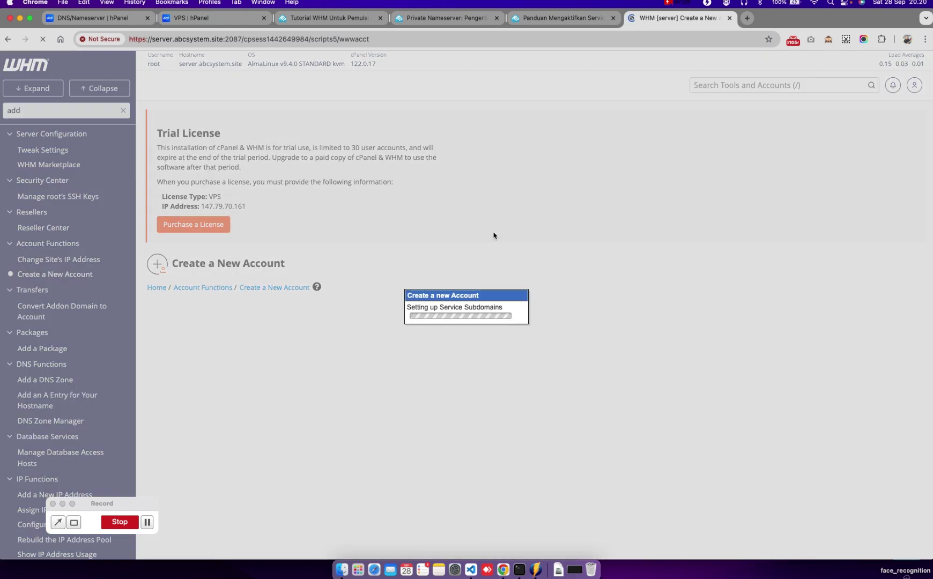
scroll(470, 437, down, 10)
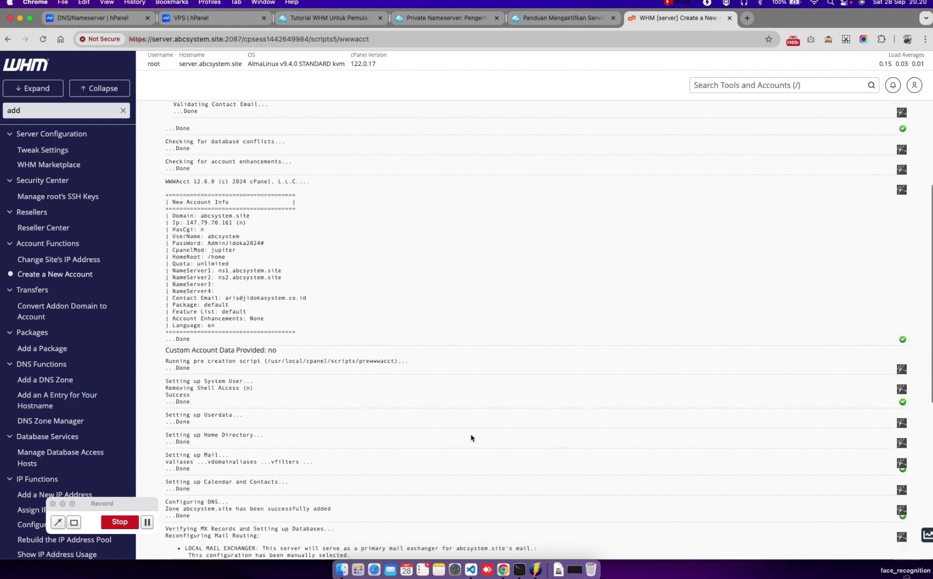
scroll(471, 438, down, 3)
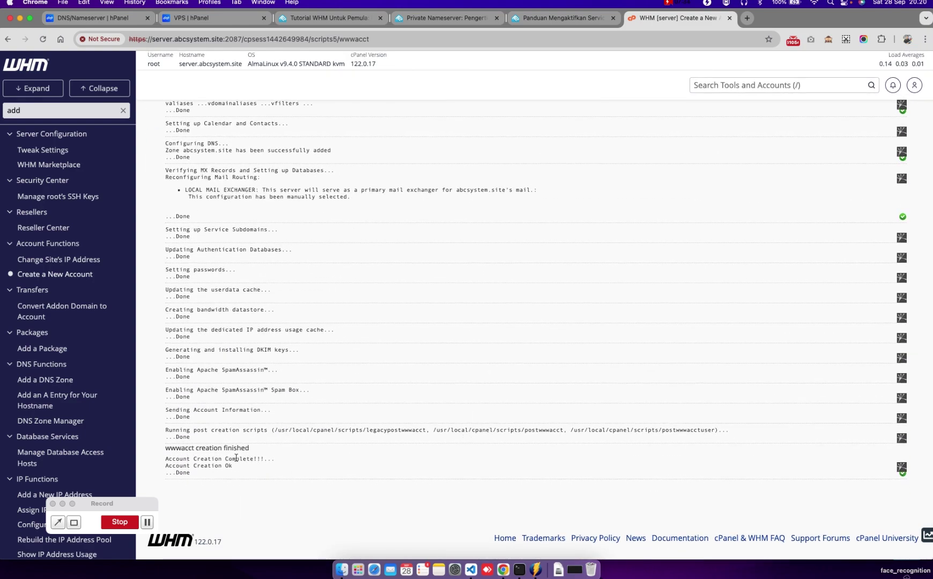
scroll(268, 349, up, 13)
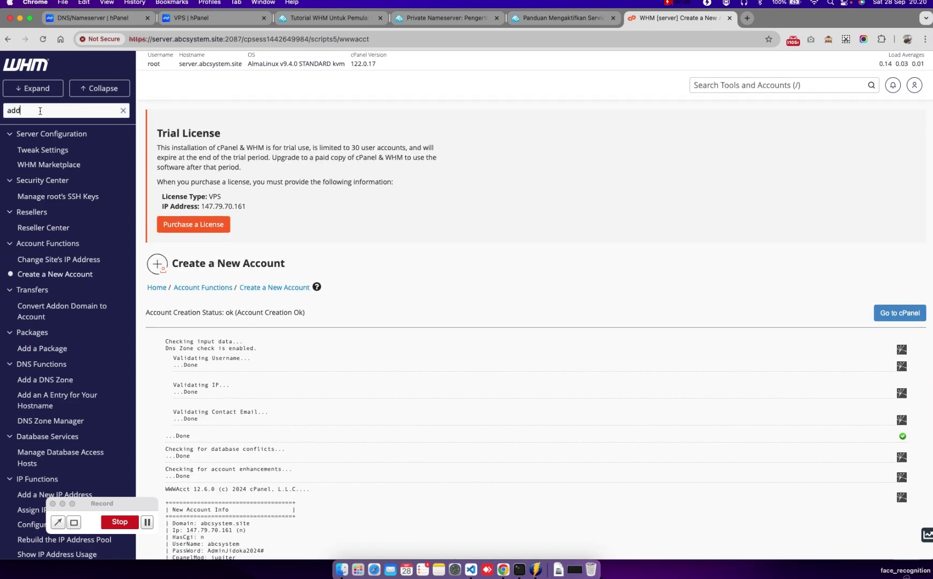
Search the tools for "dns", open DNS Zone Manager, and review the zone records of abcsystem.site
double_click(40, 111)
text(dns)
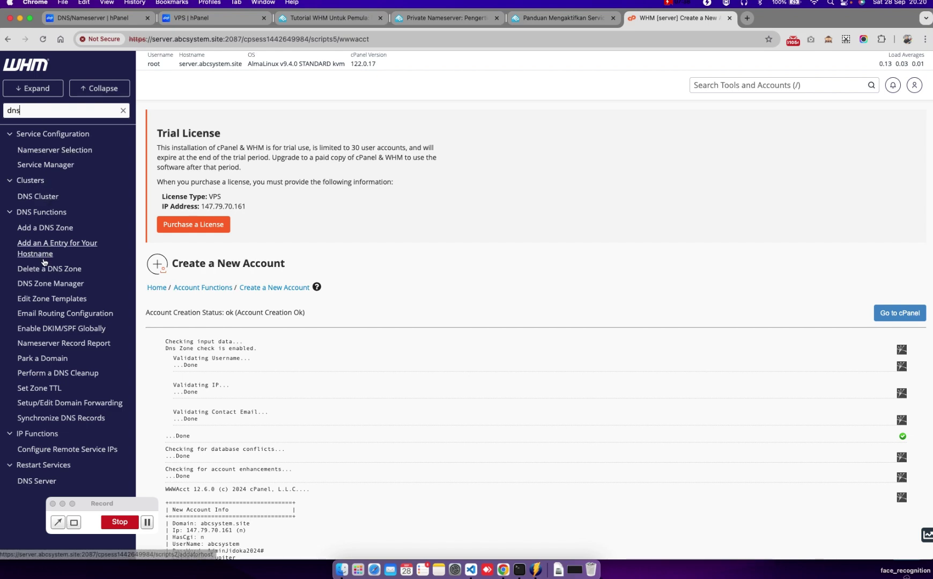
click(64, 286)
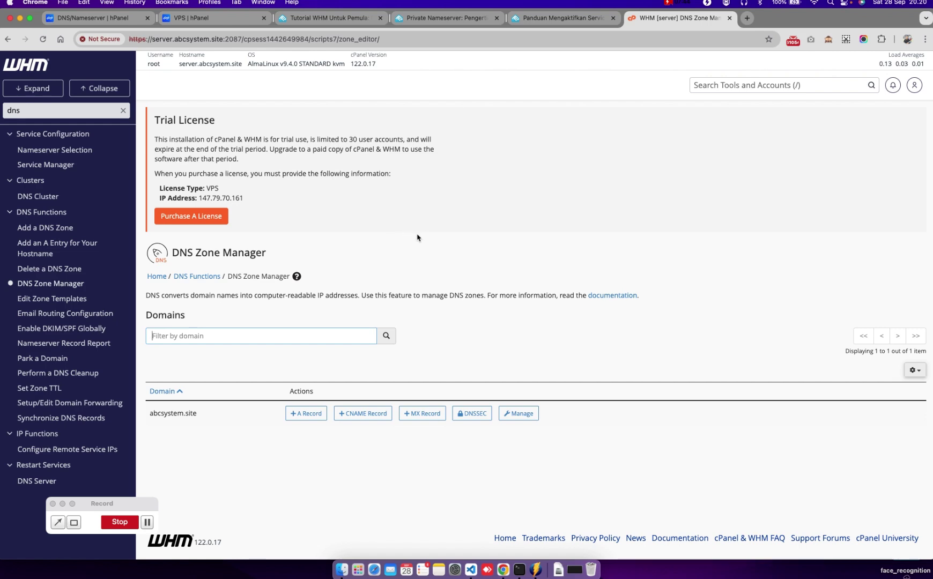
click(523, 413)
scroll(420, 435, down, 5)
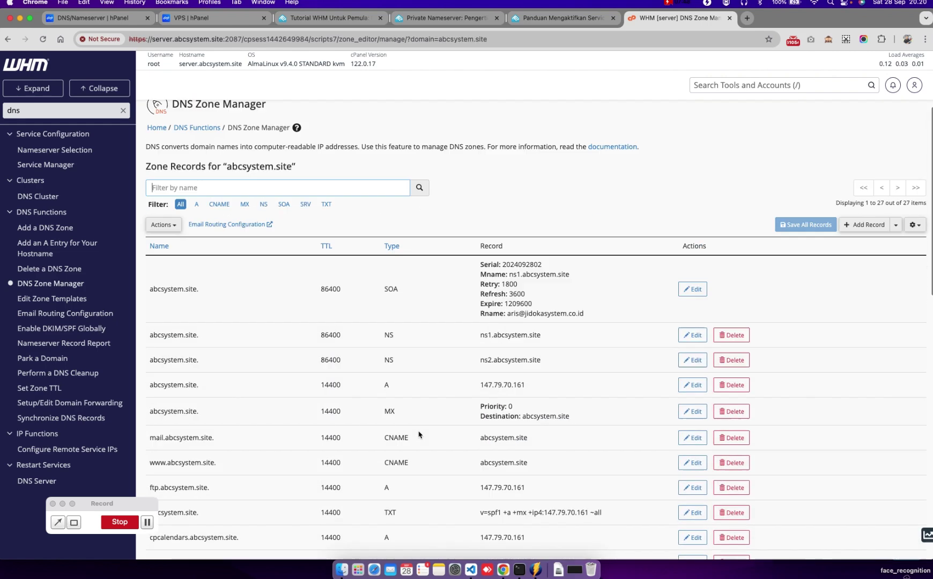
scroll(420, 435, up, 1)
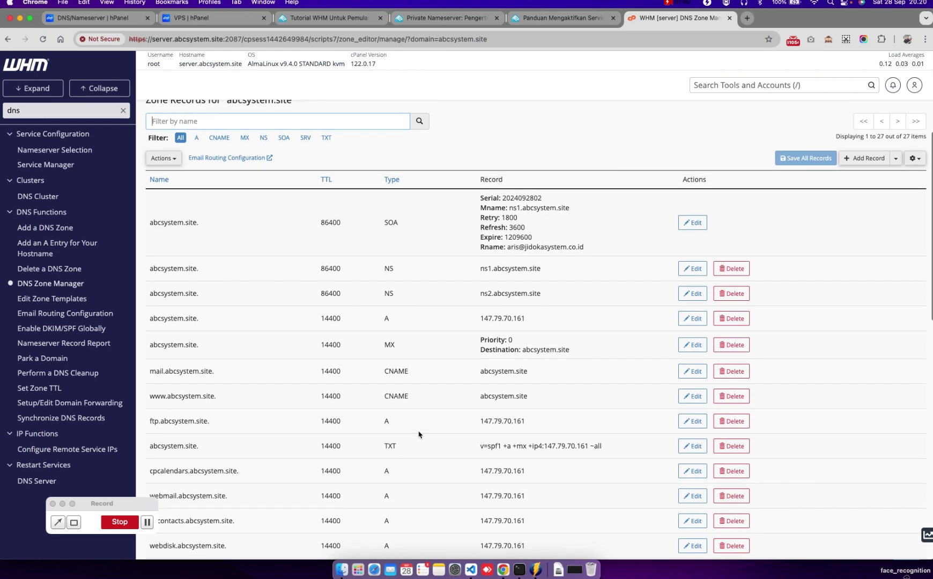
scroll(419, 434, down, 6)
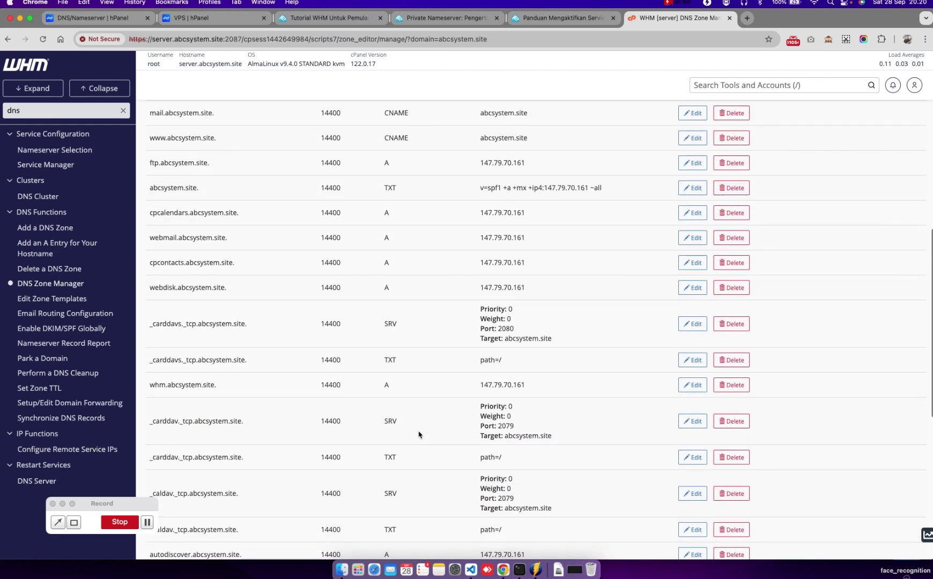
scroll(420, 435, up, 8)
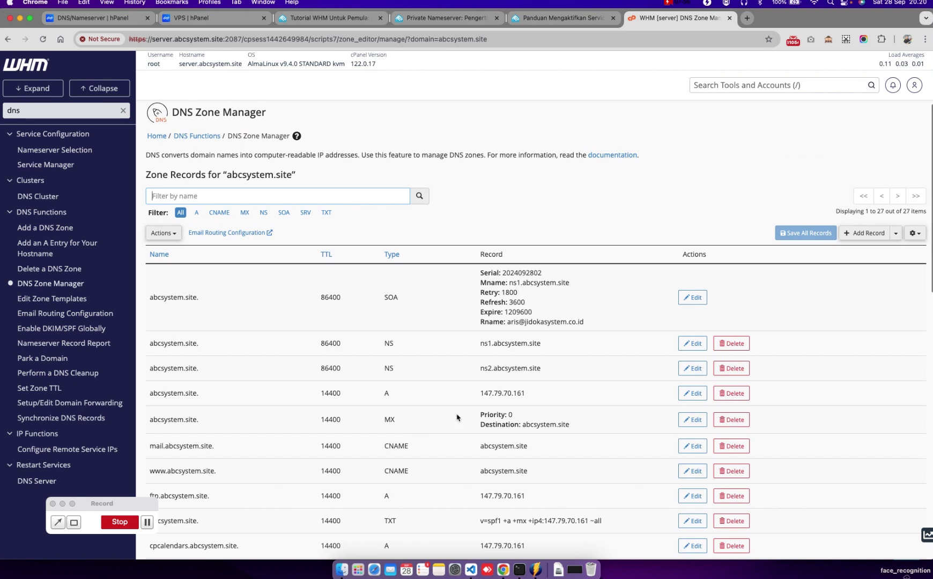
scroll(516, 380, up, 3)
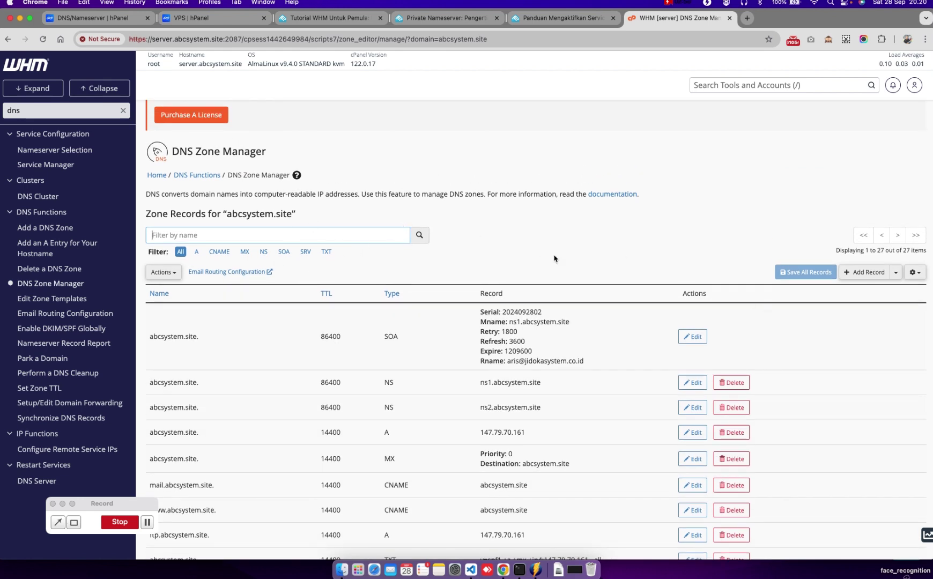
Add and save an A record for ns1.abcsystem.site with TTL 14400, pointing to the server's IP address 147.79.70.161
click(865, 272)
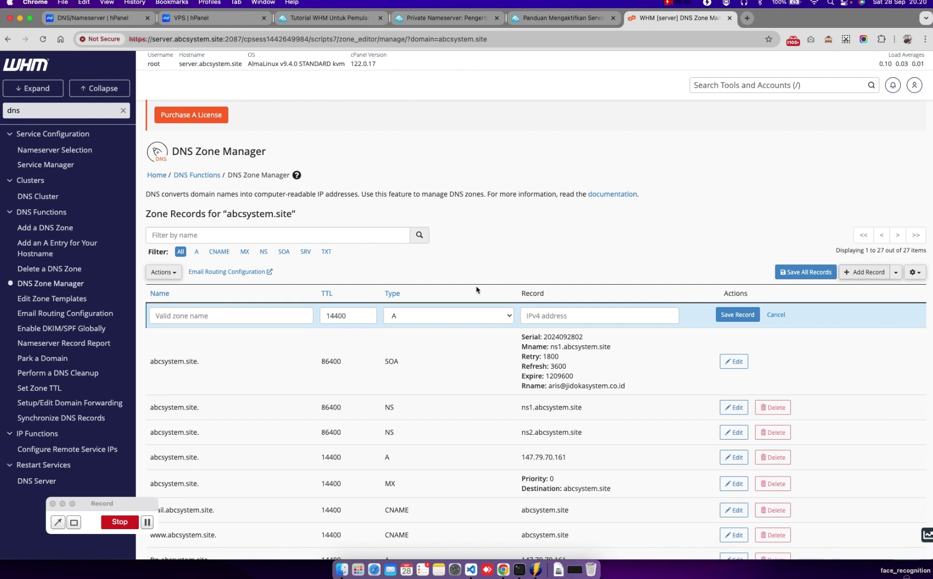
click(273, 315)
text(ns1)
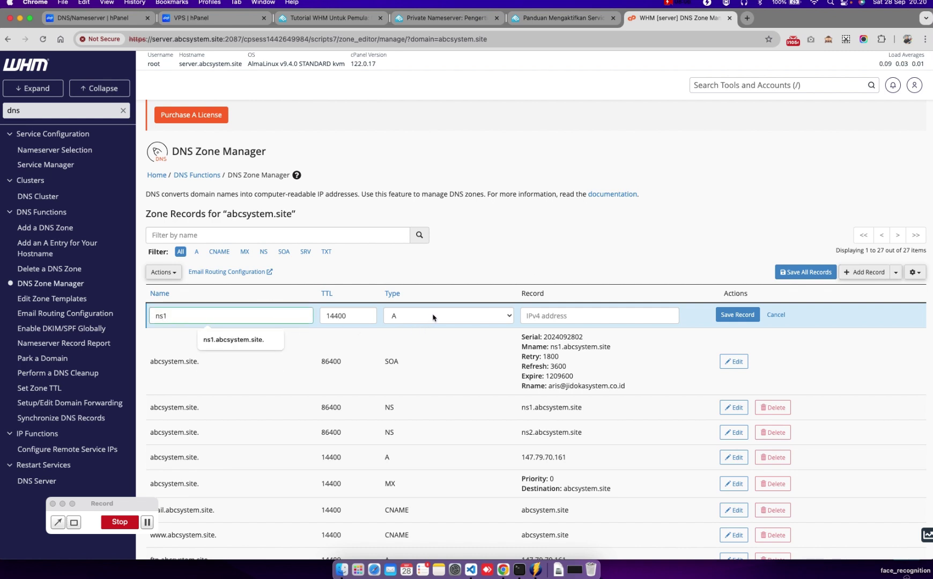
click(552, 318)
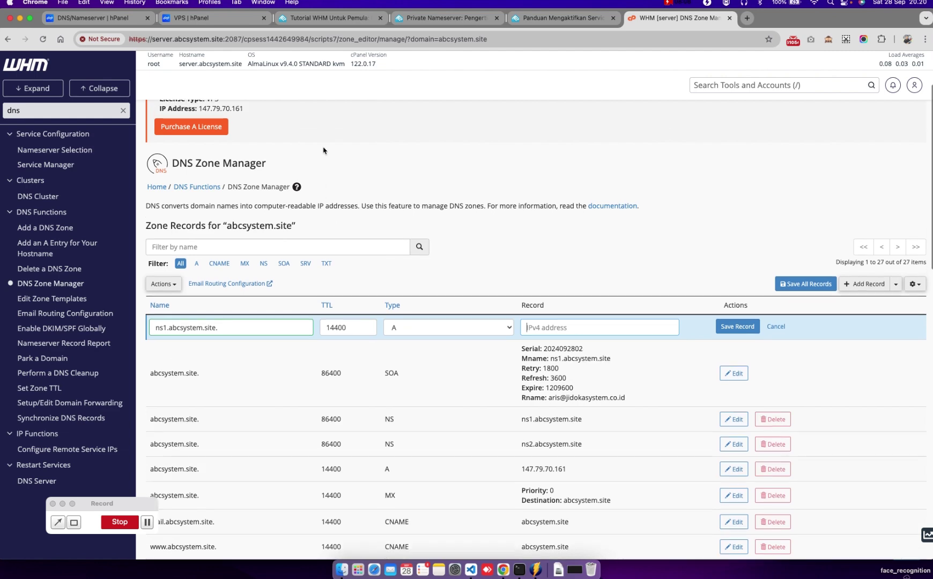
drag(199, 198, 249, 200)
key(ctrl+c)
scroll(464, 278, down, 3)
scroll(465, 278, down, 1)
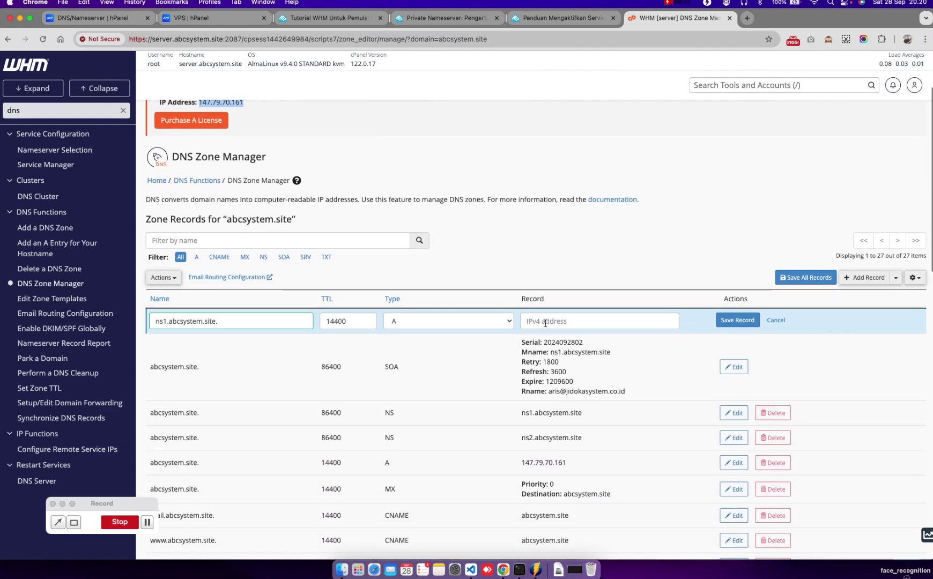
click(553, 321)
key(ctrl+v)
click(727, 321)
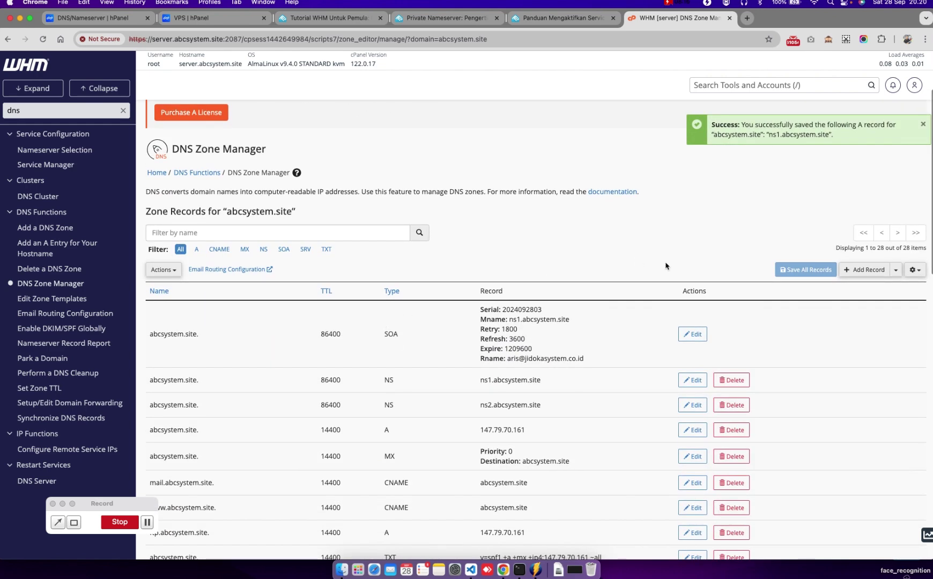
Add and save an A record for ns2.abcsystem.site with TTL 14400, pointing to 147.79.70.161
click(869, 270)
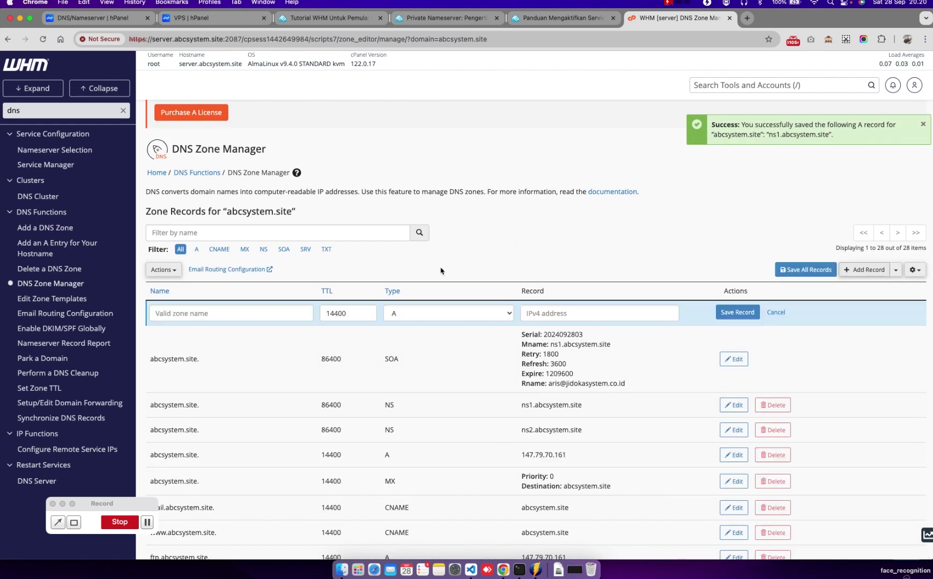
click(285, 312)
text(ns)
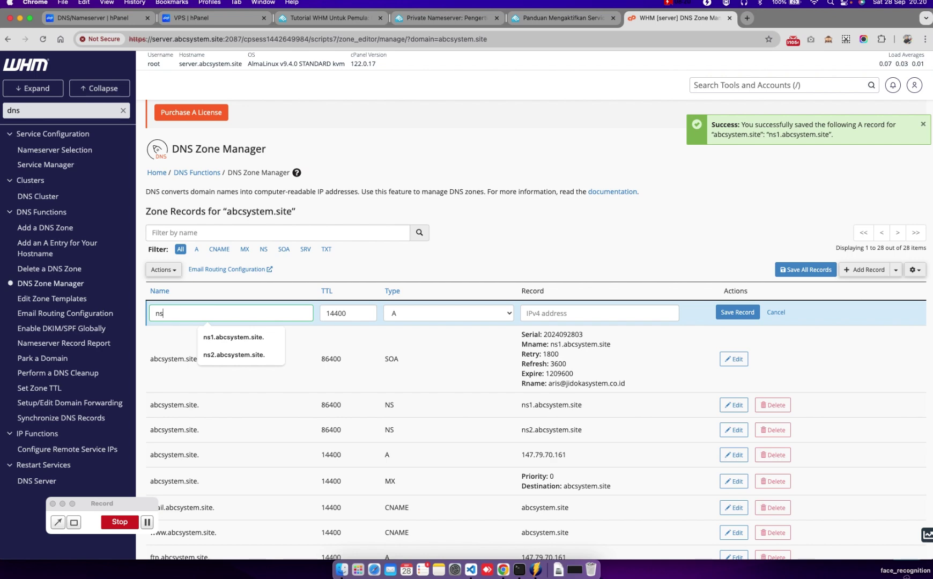
text(2)
click(567, 313)
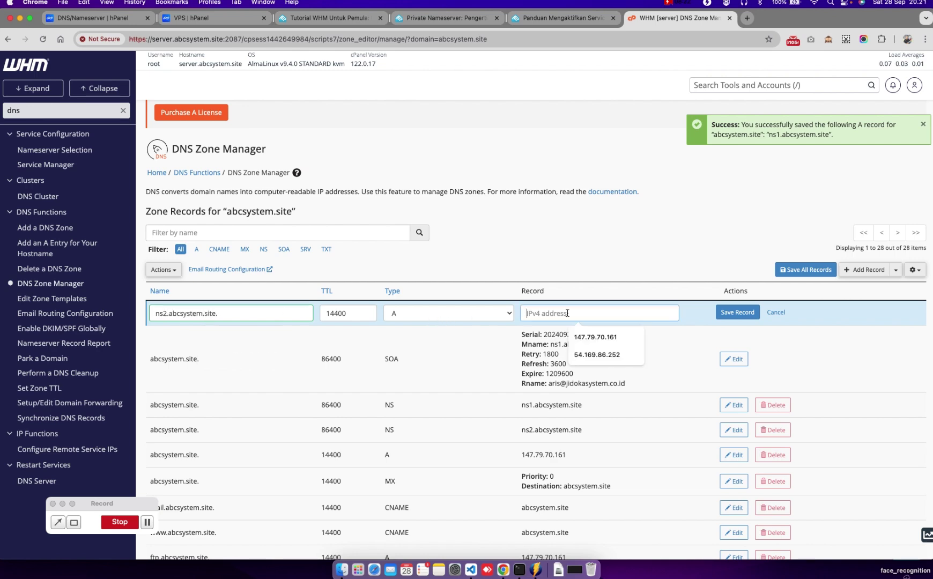
key(Down)
key(Return)
click(736, 316)
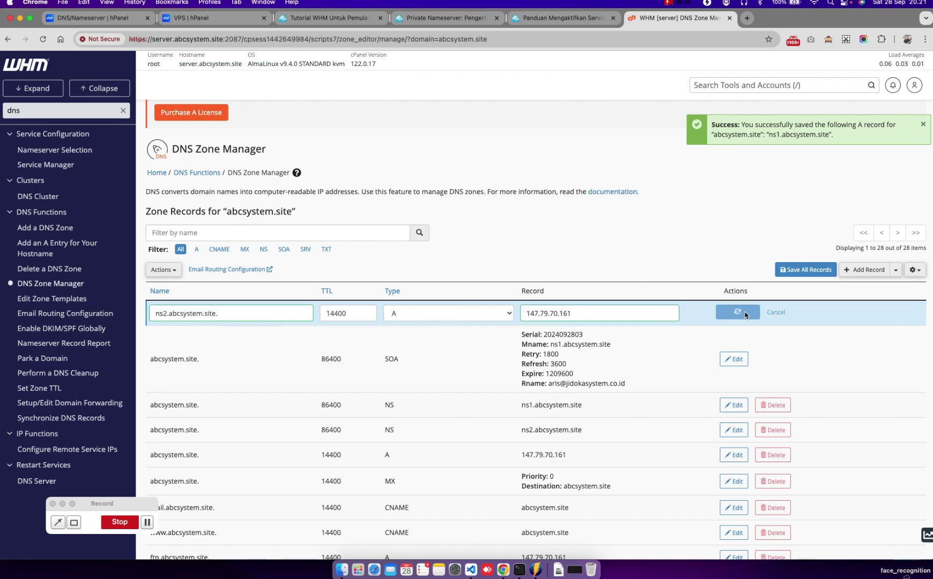
Look through the zone records of abcsystem.site and filter them to show only the NS records
scroll(327, 418, down, 5)
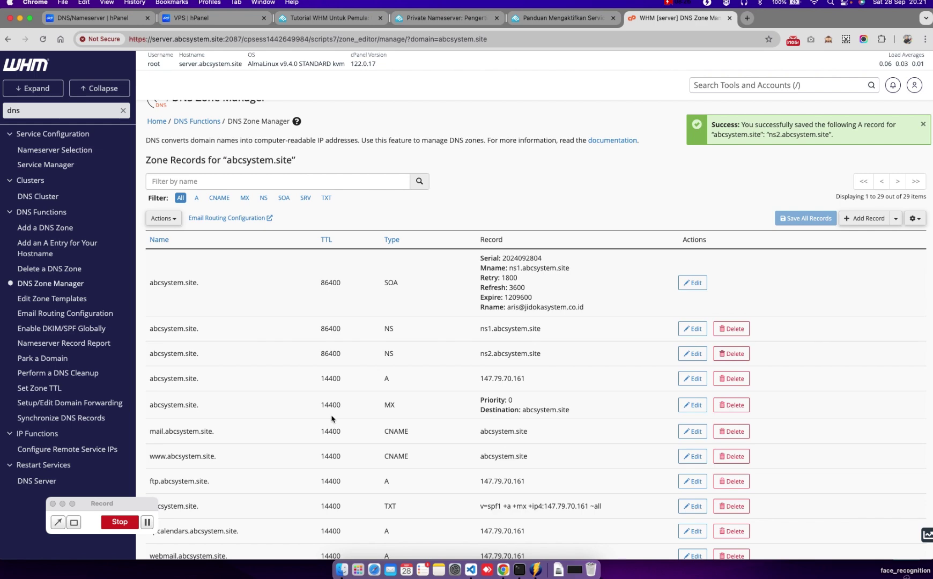
scroll(331, 418, down, 3)
scroll(437, 439, down, 5)
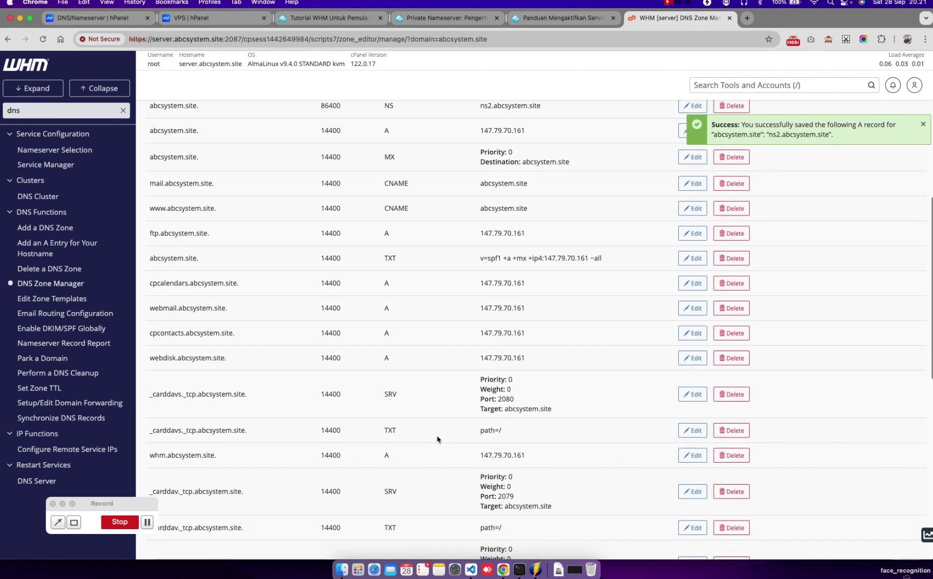
scroll(437, 439, down, 5)
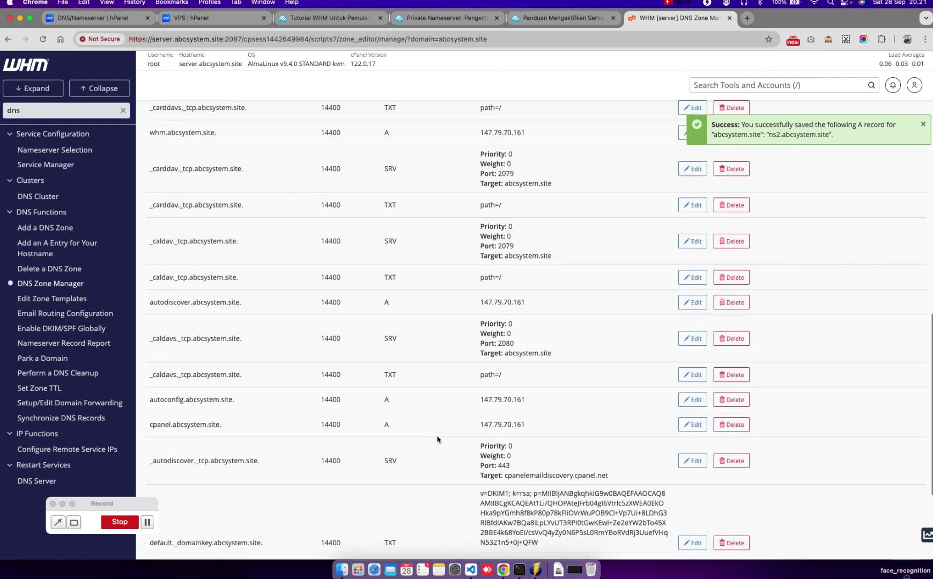
scroll(437, 437, up, 20)
click(263, 353)
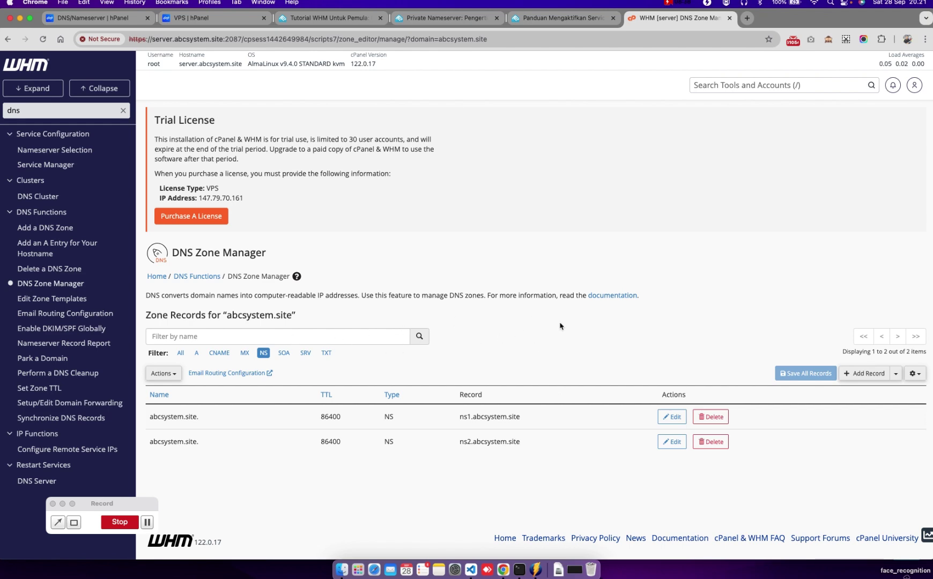
Switch to the checklist in VS Code, mark "Membuat akun cPanel" with an x, and move that line above "Basic Setup"
click(471, 570)
click(168, 245)
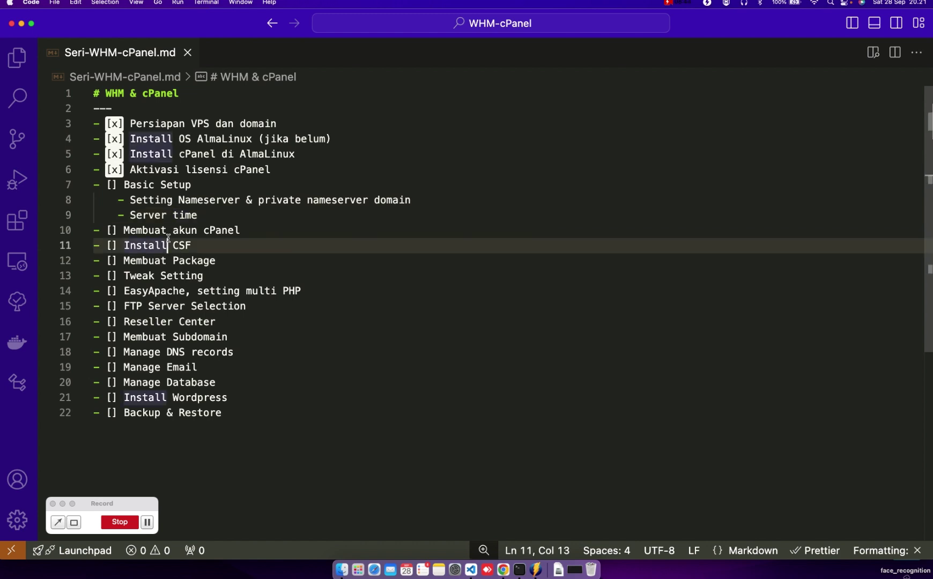
click(111, 230)
text(x)
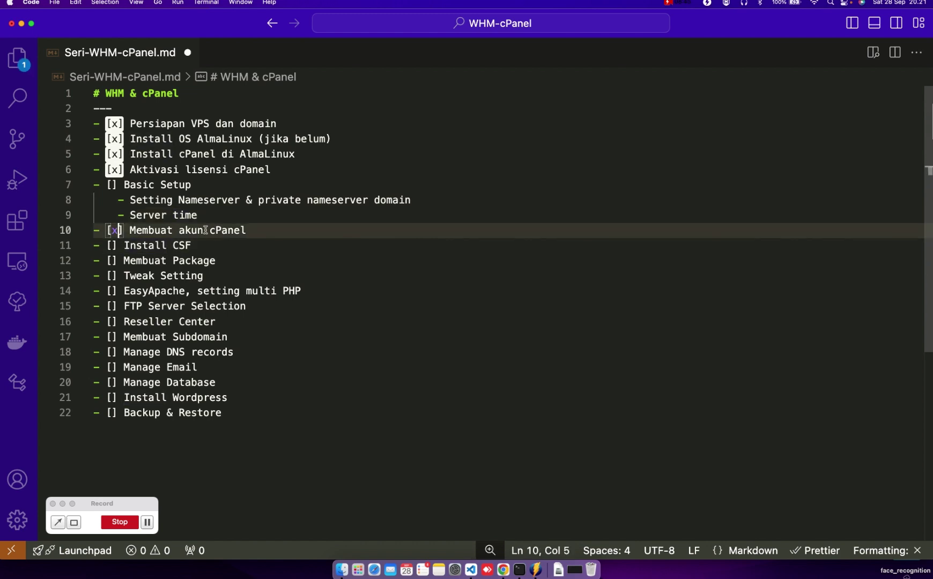
click(265, 230)
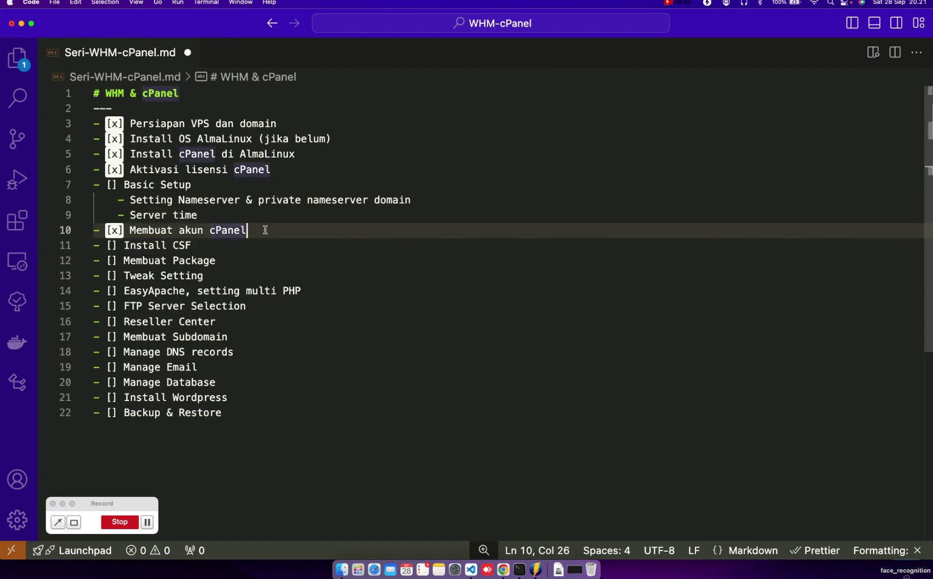
key(alt+Up)
key(alt+Up)
key(alt+Up)
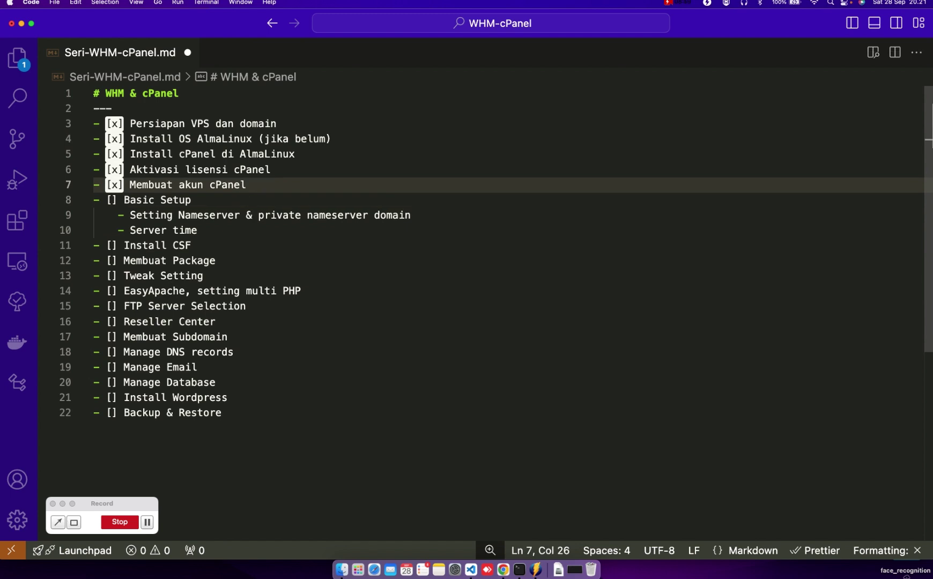
key(alt)
Add a checked box [x] in front of "Setting Nameserver & private nameserver domain" under Basic Setup
click(132, 216)
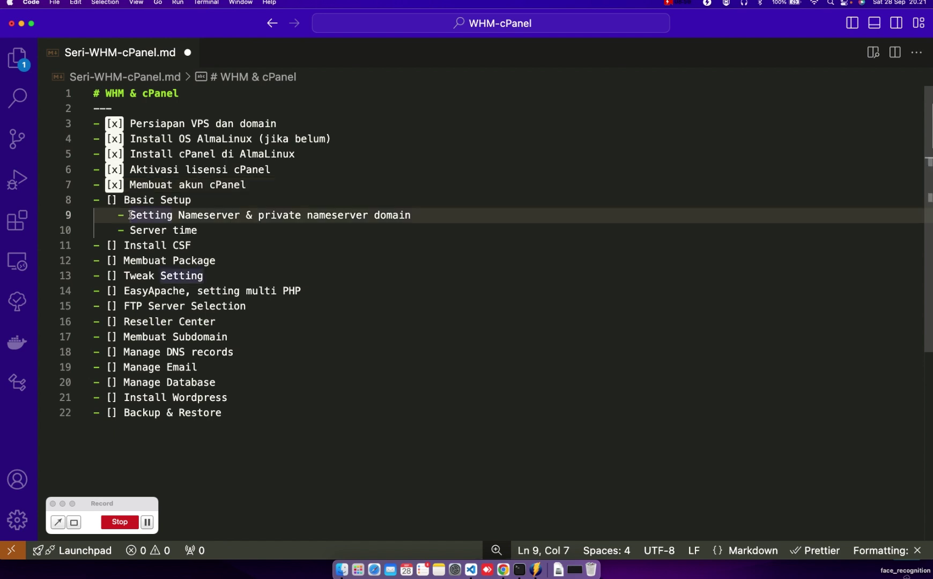
text([x])
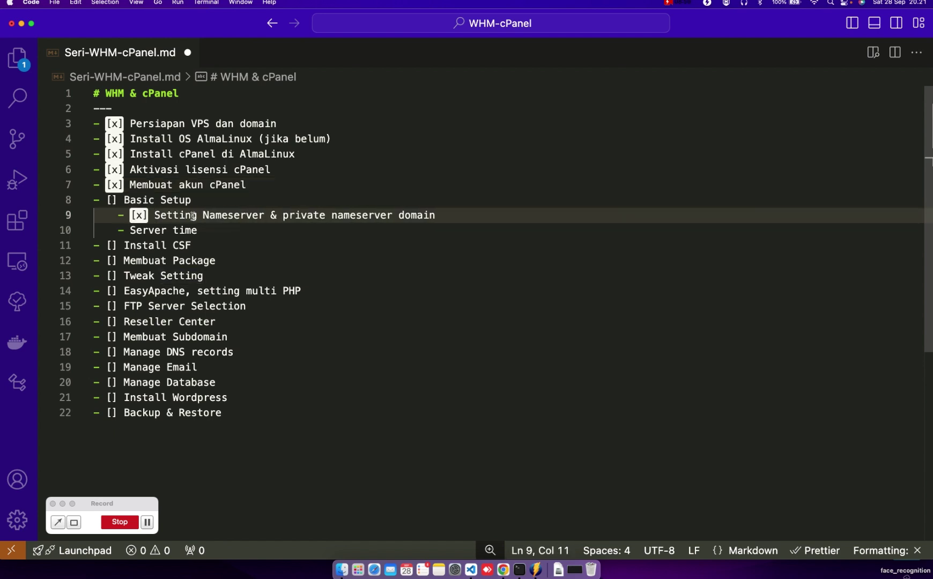
drag(168, 215, 452, 217)
click(283, 215)
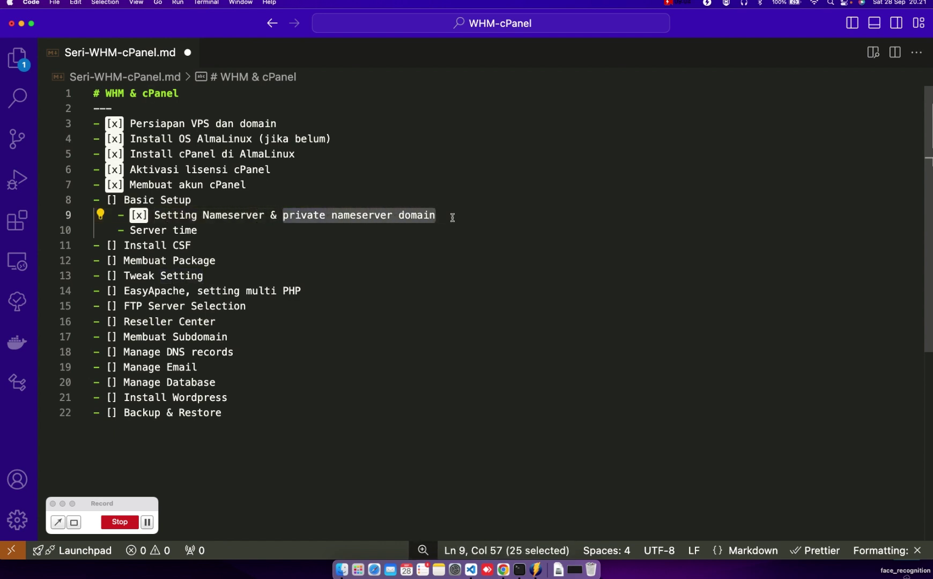
click(208, 230)
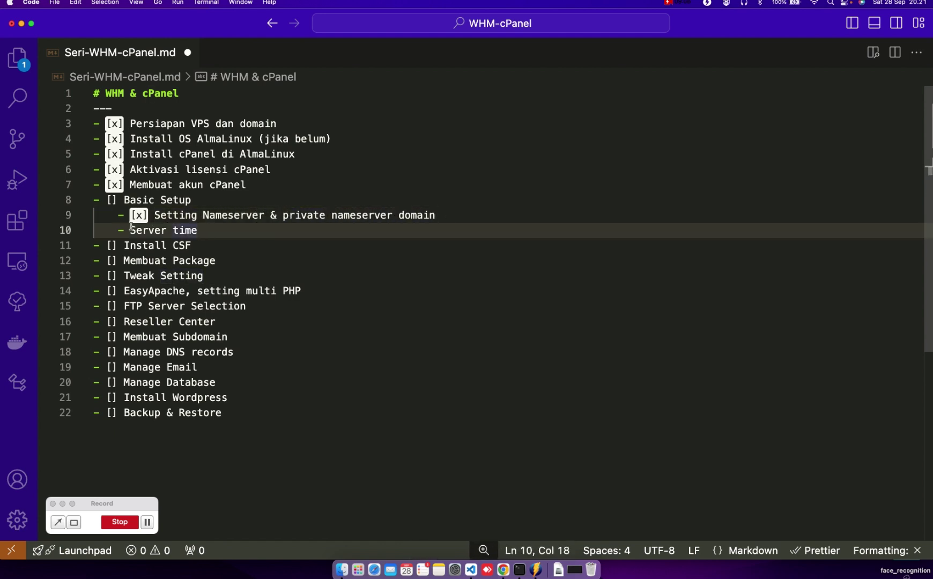
Switch back to WHM in Chrome, search the tools for "server time", and open Server Time
key(super+Tab)
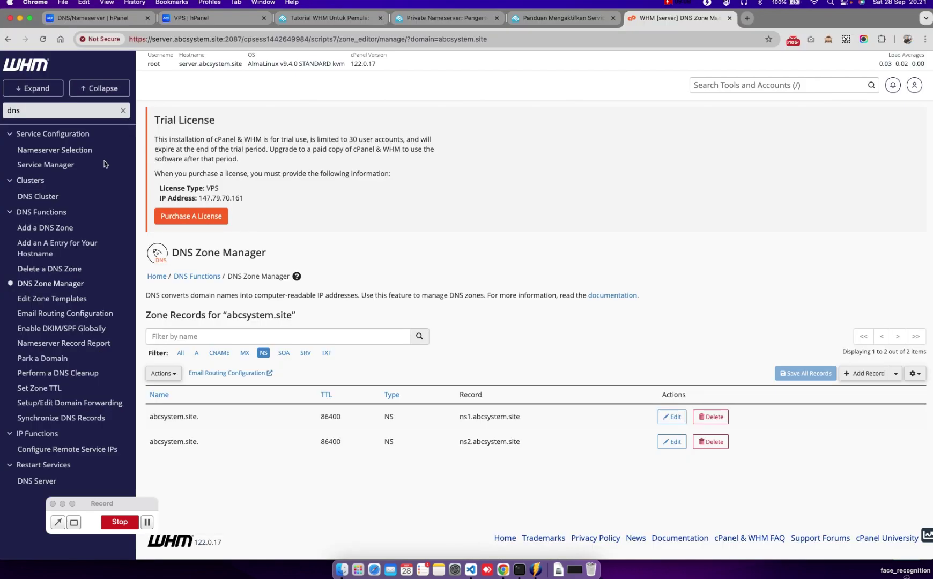
double_click(45, 110)
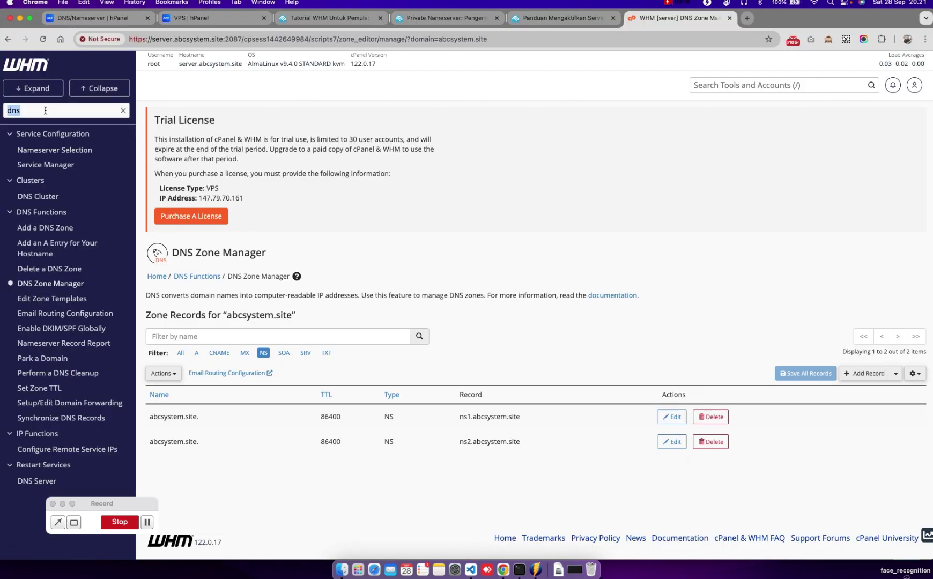
text(serve)
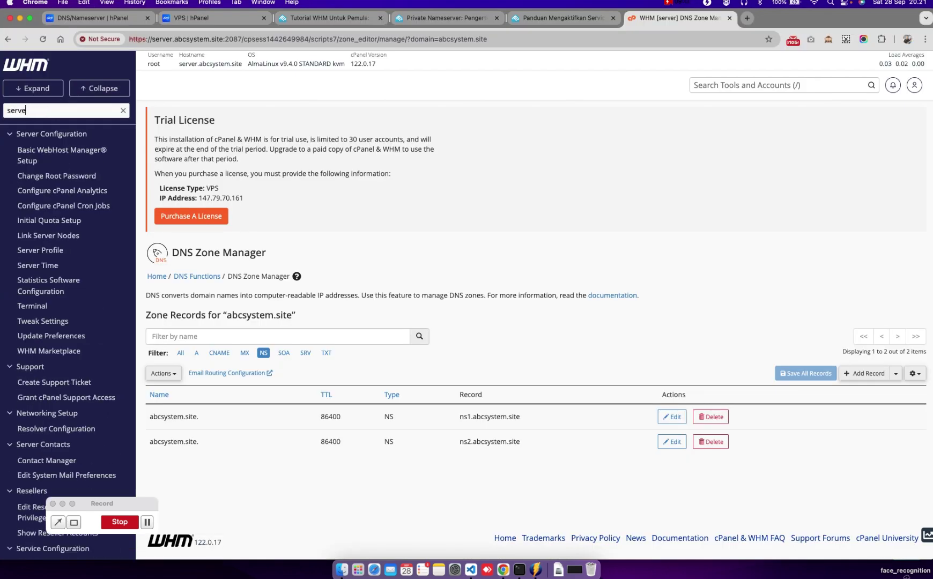
text(r ti)
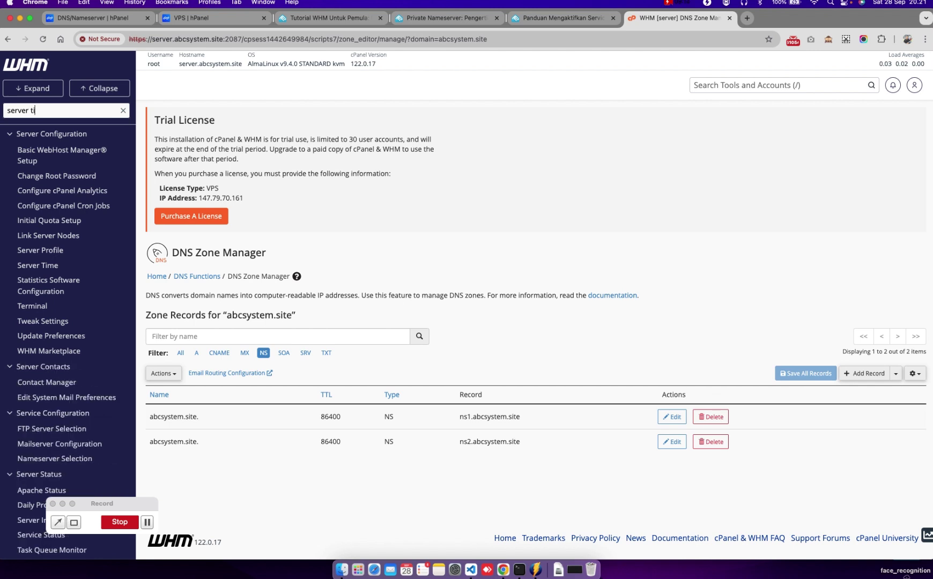
text(me)
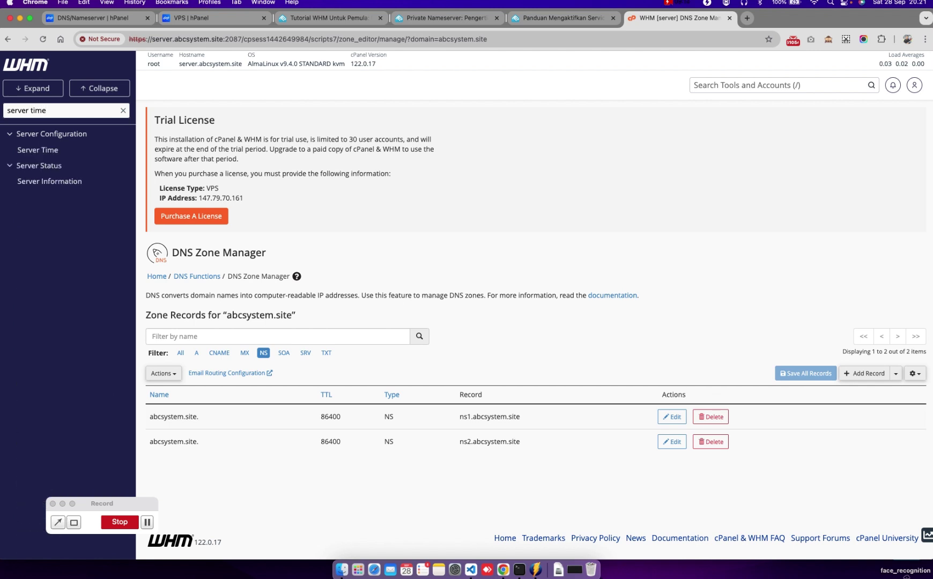
click(39, 150)
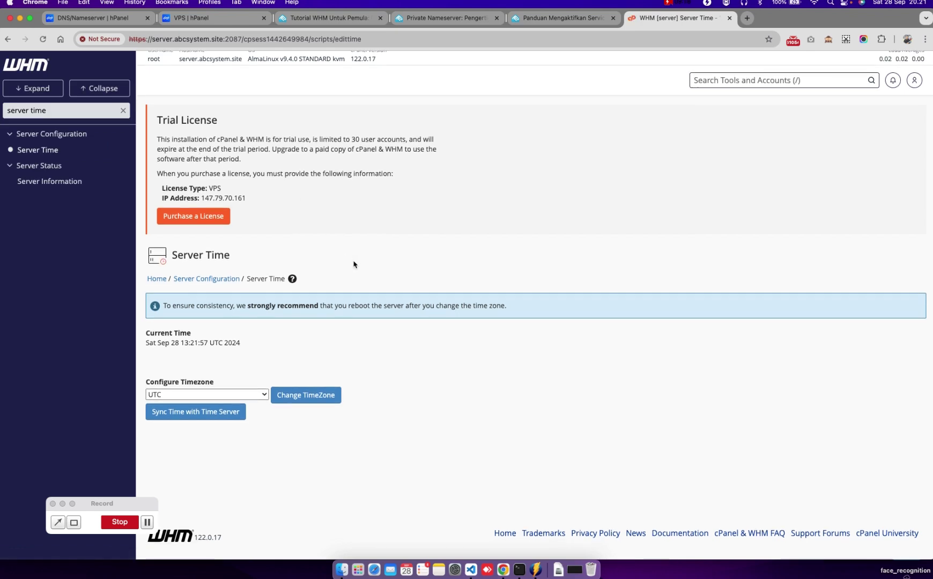
Change the server's time zone to Asia/Jakarta and apply it
click(263, 400)
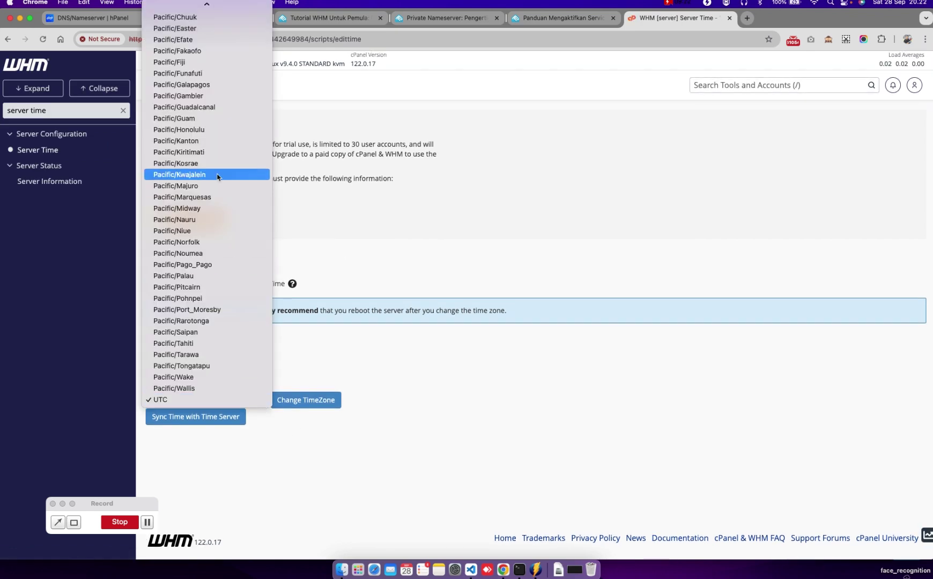
scroll(217, 177, up, 10)
scroll(217, 177, up, 15)
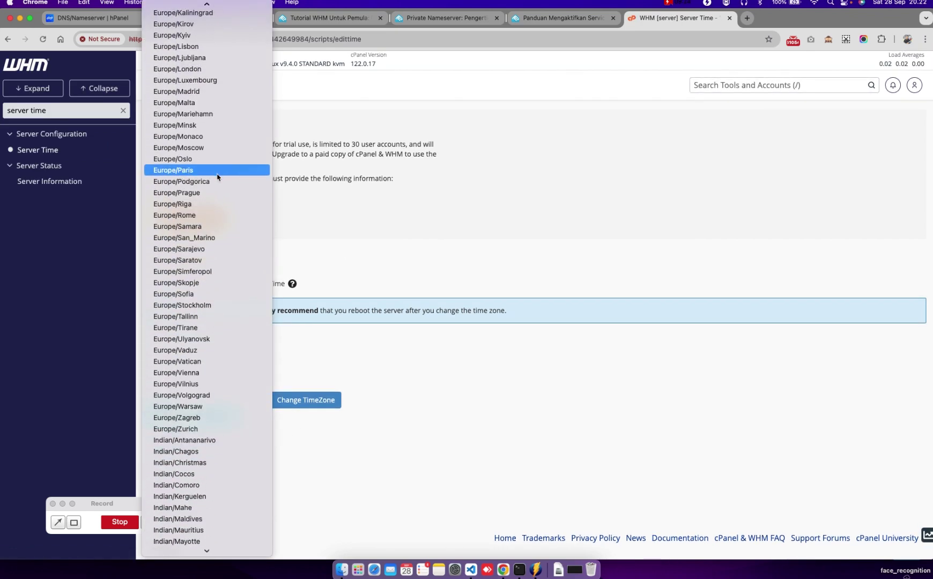
scroll(217, 177, up, 5)
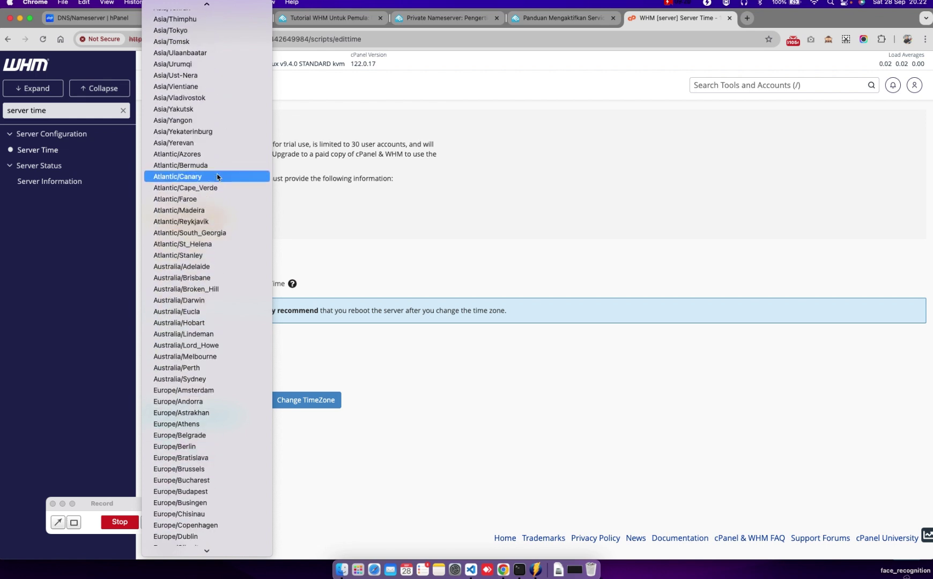
scroll(217, 177, up, 8)
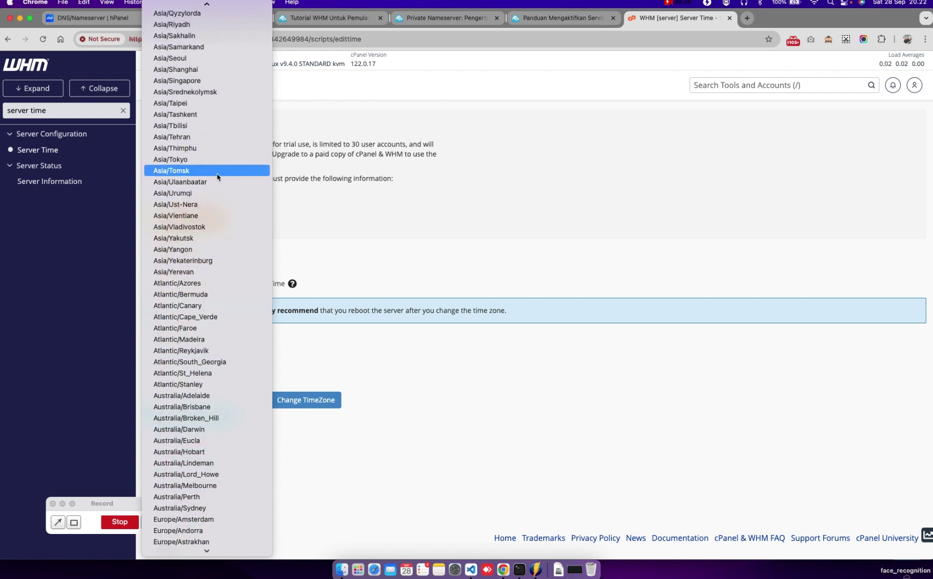
scroll(217, 176, up, 8)
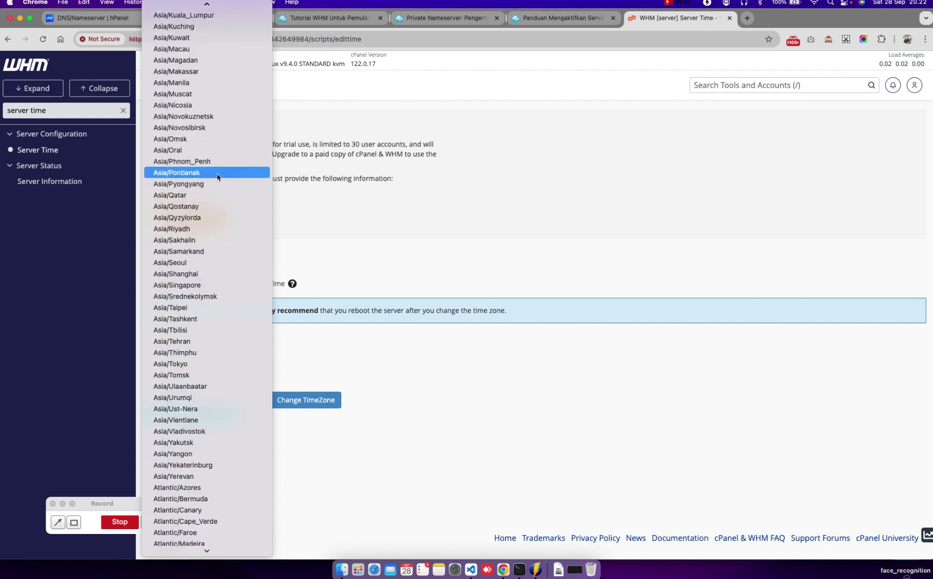
scroll(217, 177, up, 2)
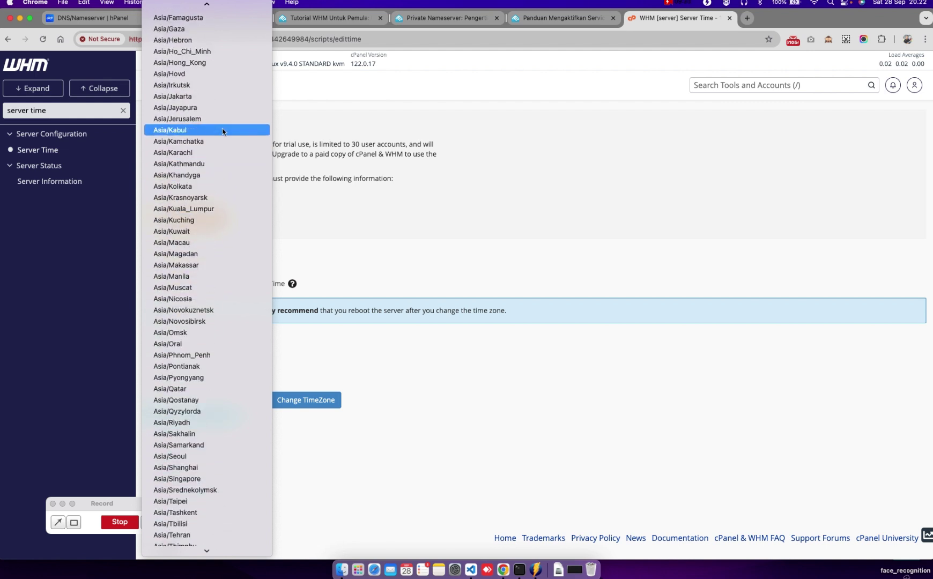
click(204, 100)
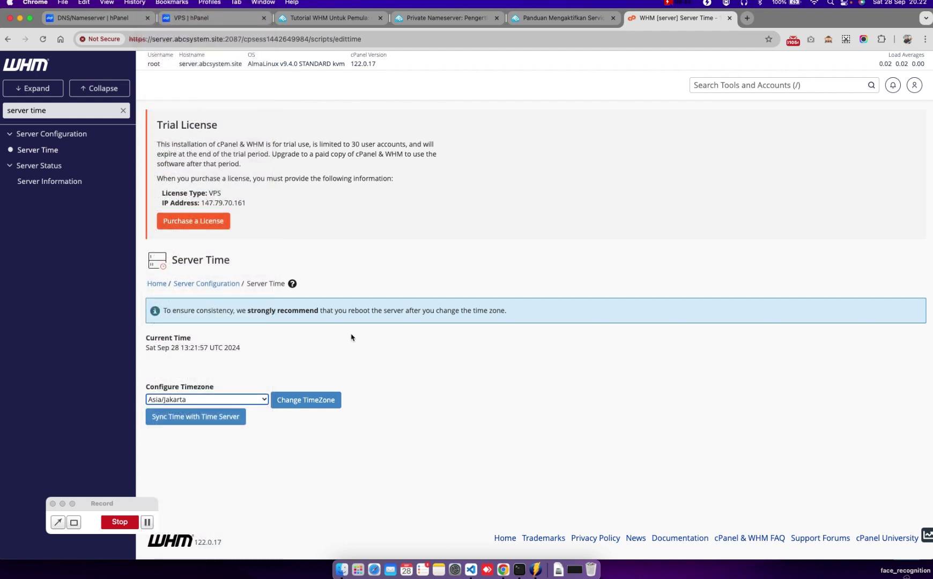
click(317, 403)
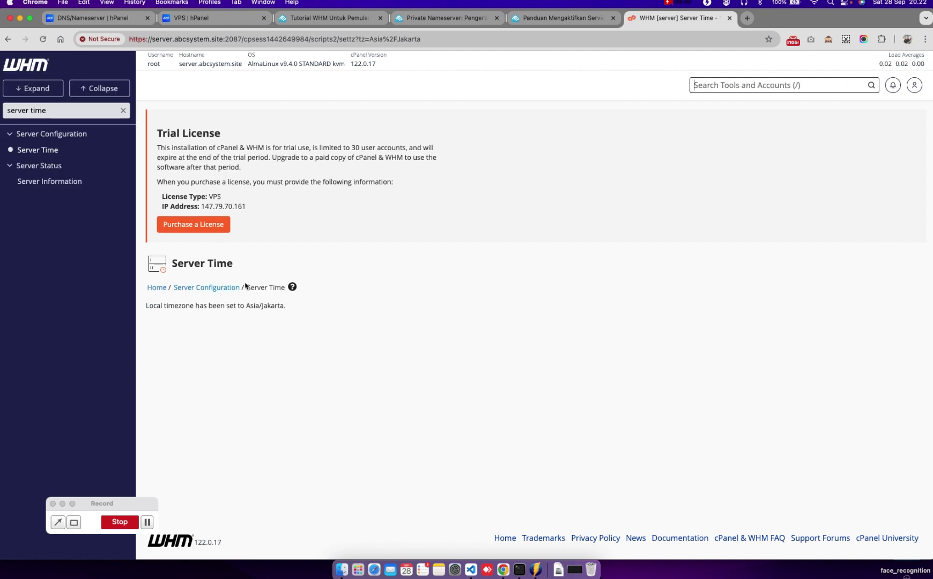
Return to Server Time, synchronize the clock with the time server, and reopen the page to check the current time
click(263, 287)
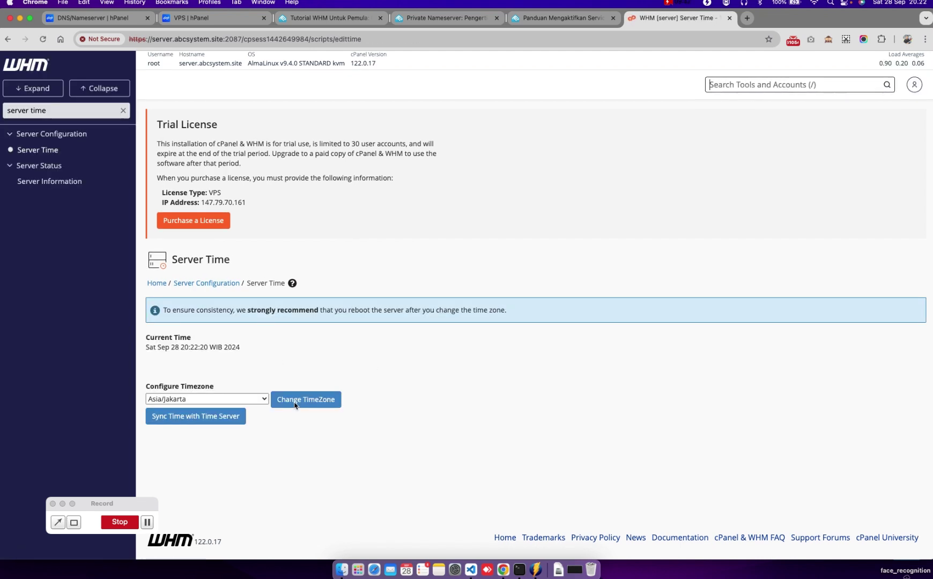
click(209, 421)
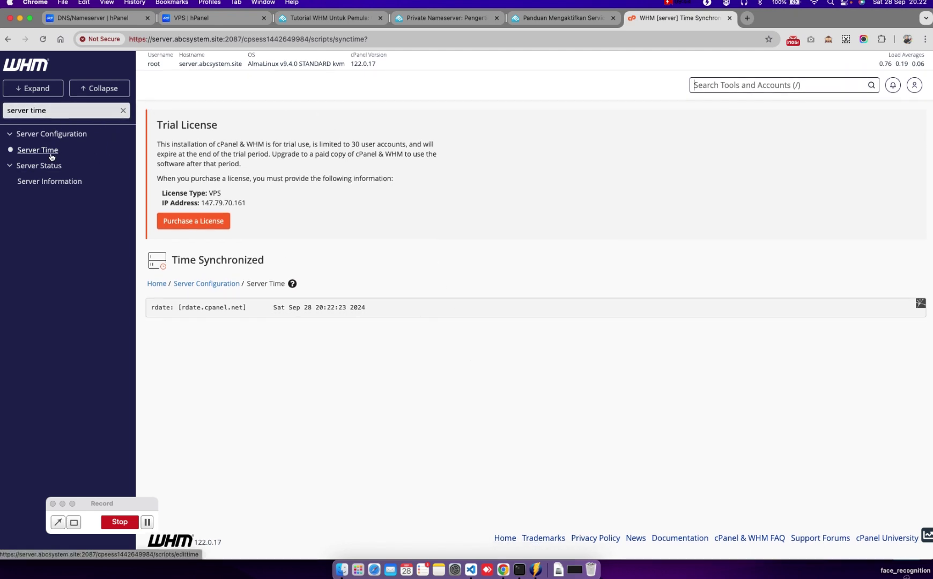
click(29, 151)
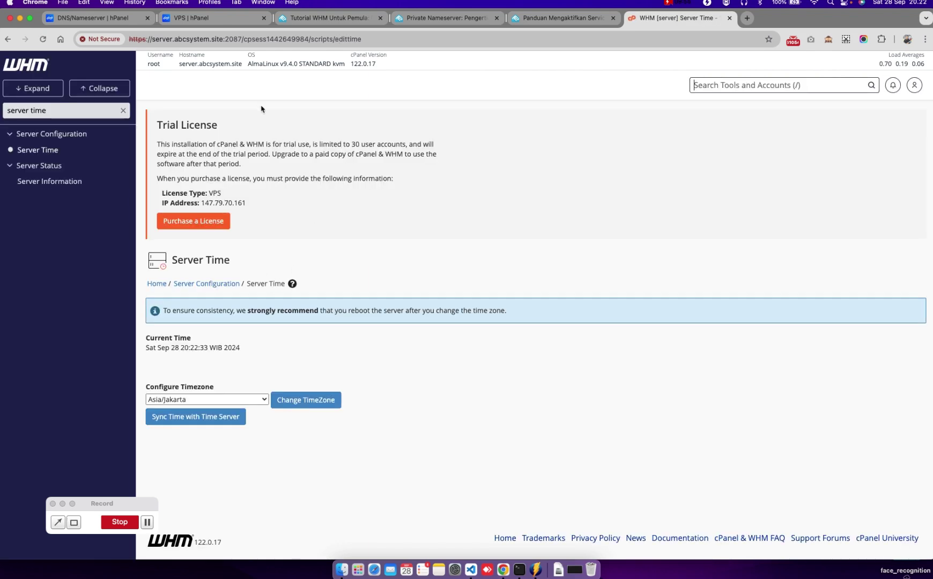
Switch to VS Code and mark both Basic Setup and its "Server time" sub-item as done with [x] in the checklist
key(super+Tab)
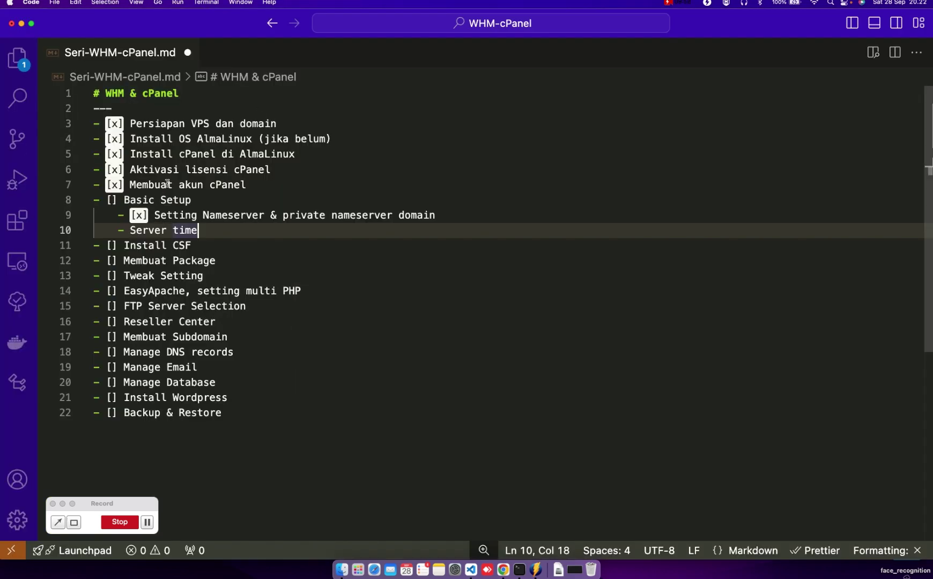
click(112, 199)
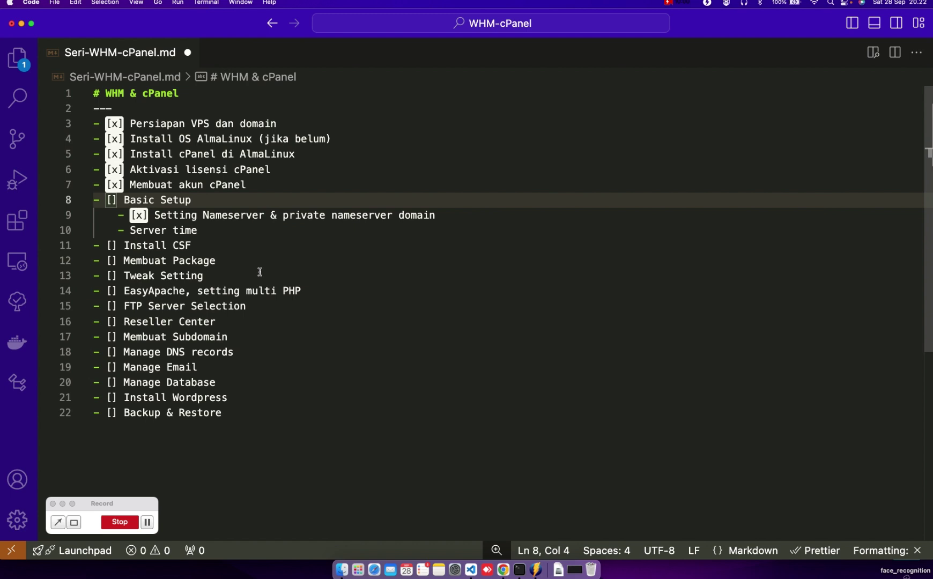
text(x)
click(126, 230)
text([x])
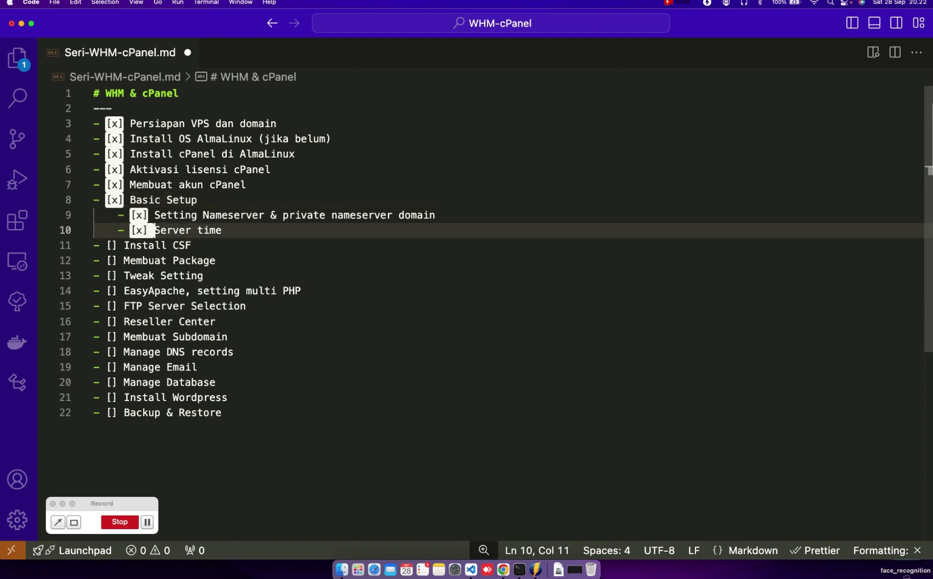
click(239, 236)
Switch back to Chrome and open dnschecker.org in a new browser tab
key(super+Tab)
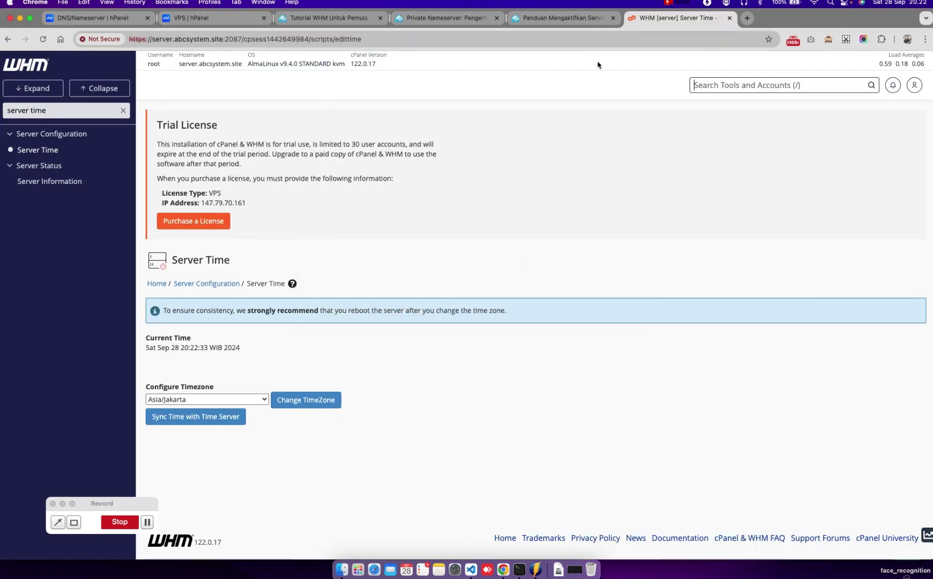
key(/)
click(746, 18)
text(dn)
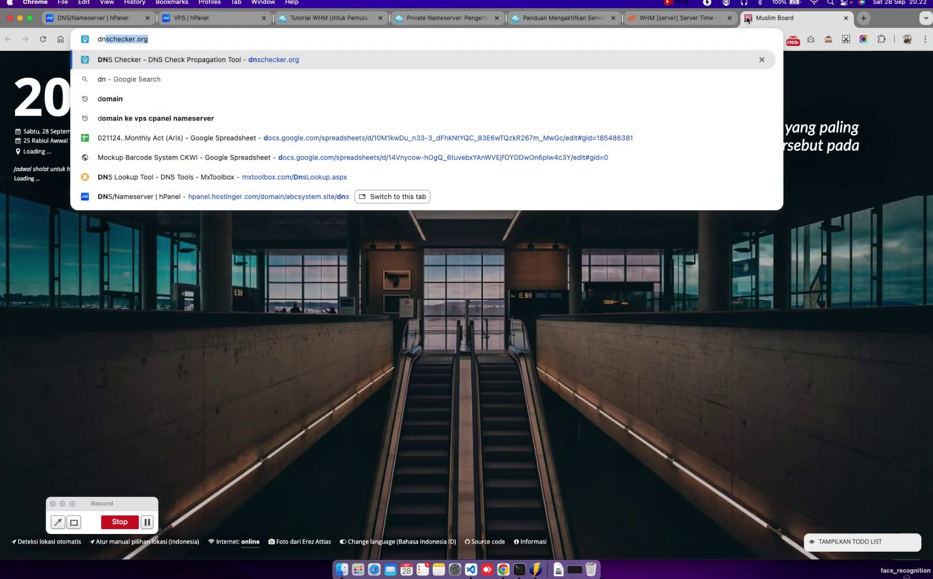
text(s)
key(Return)
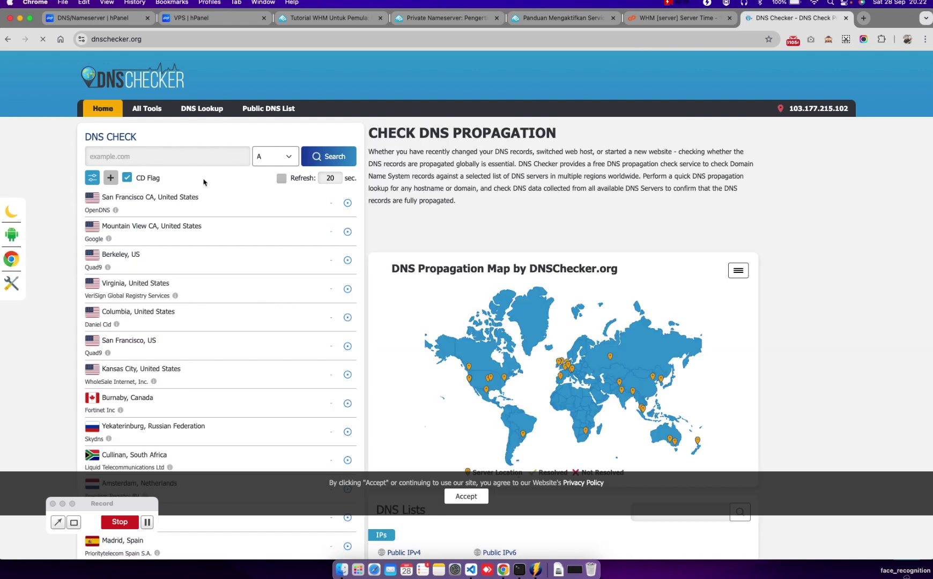
Check the DNS propagation of the A record for ns1.abcsystem.site
text(ns)
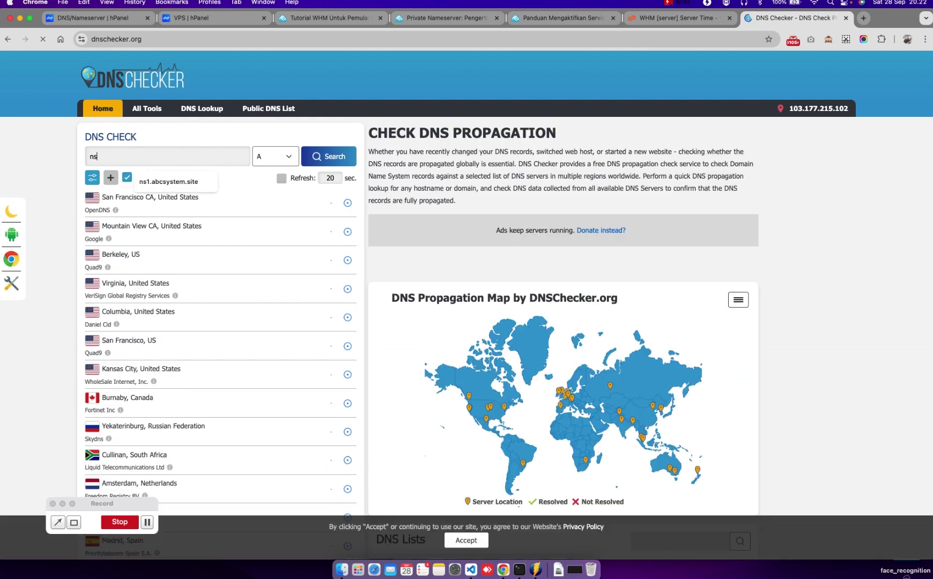
text(1.abcsystem.site)
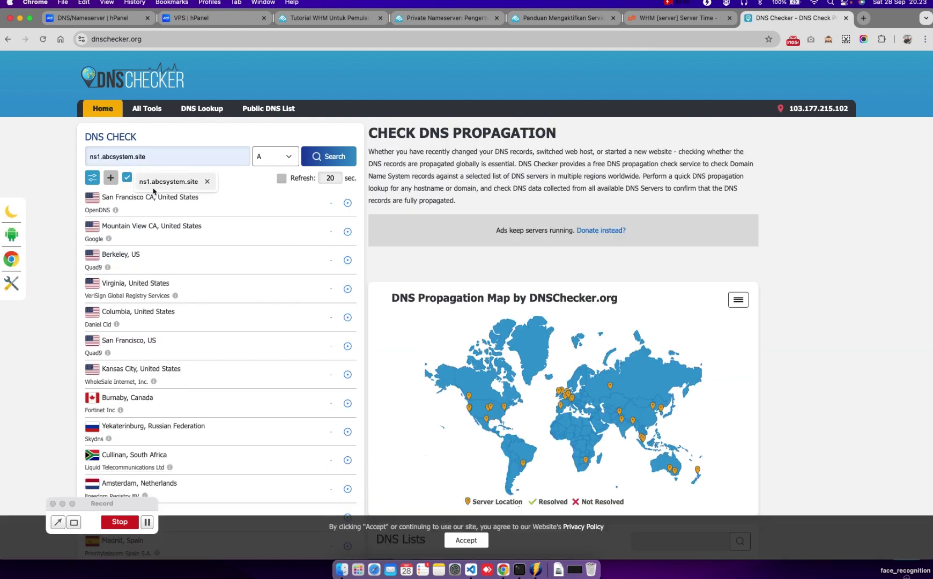
click(155, 184)
click(339, 160)
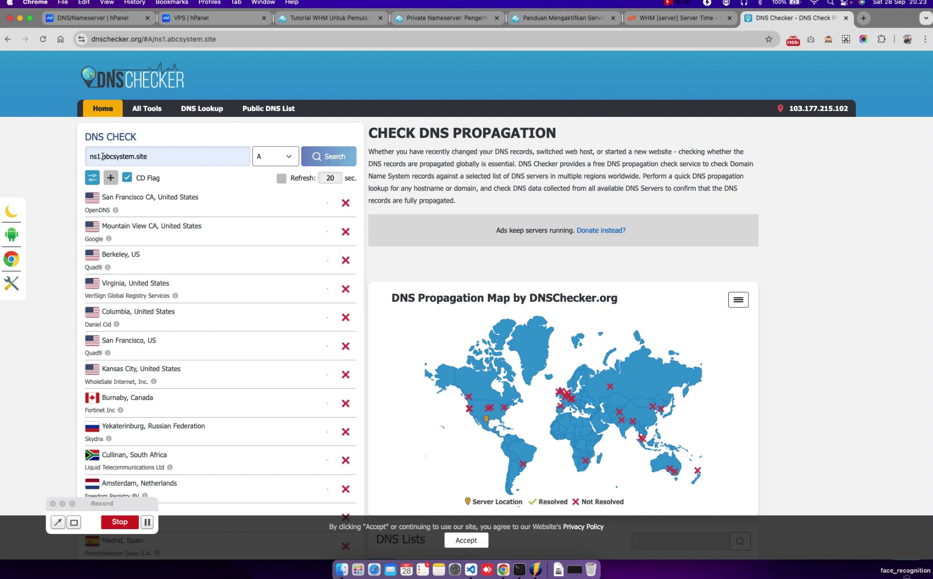
Check the A record propagation for abcsystem.site, and view the domain's nameservers on the hPanel DNS/Nameserver page
drag(102, 156, 60, 159)
key(BackSpace)
drag(144, 156, 82, 159)
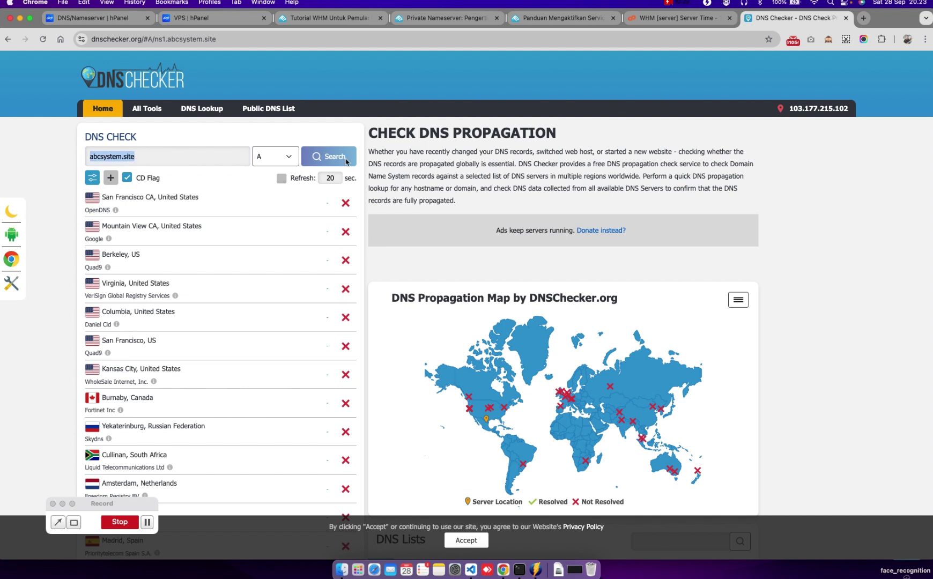
click(321, 159)
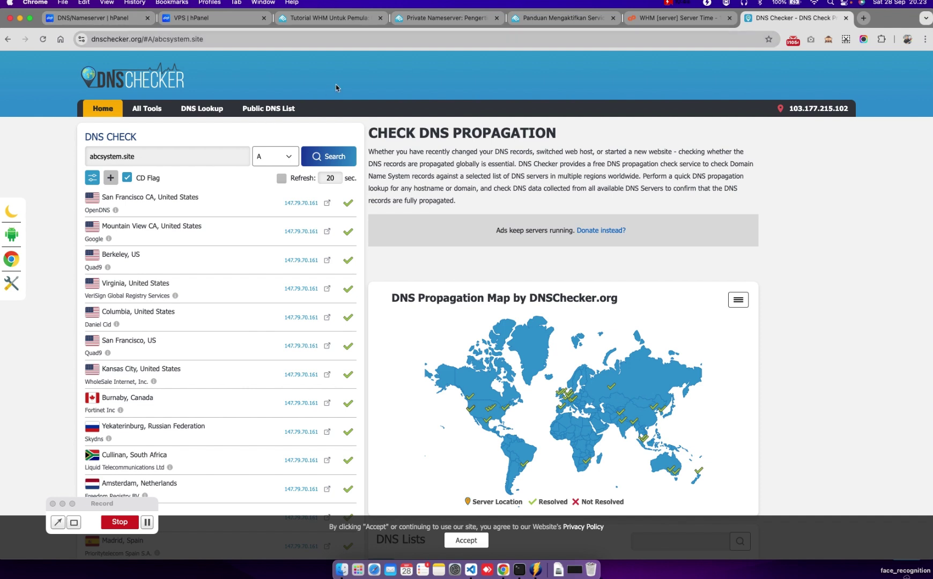
click(110, 21)
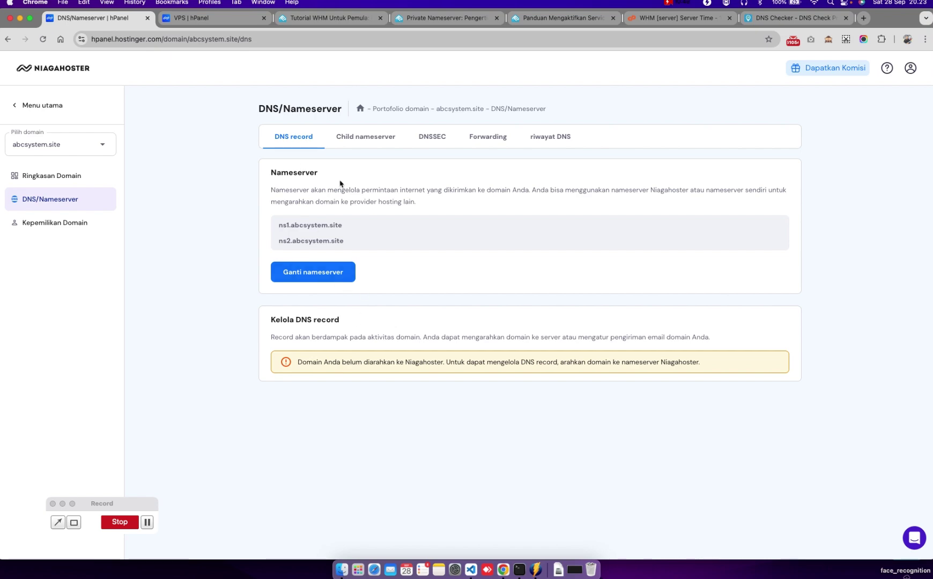
Return to VS Code and save the checklist file Seri-WHM-cPanel.md
click(475, 566)
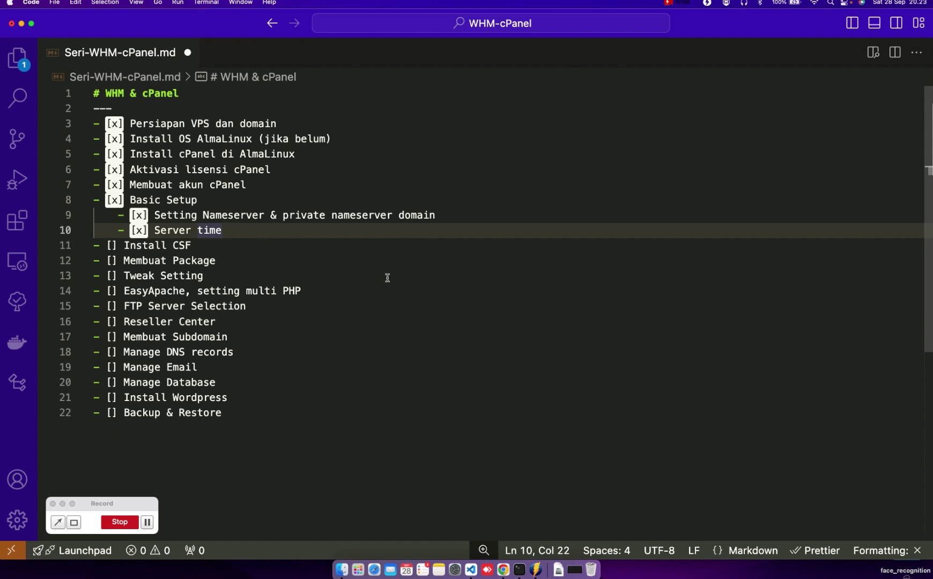
key(super+s)
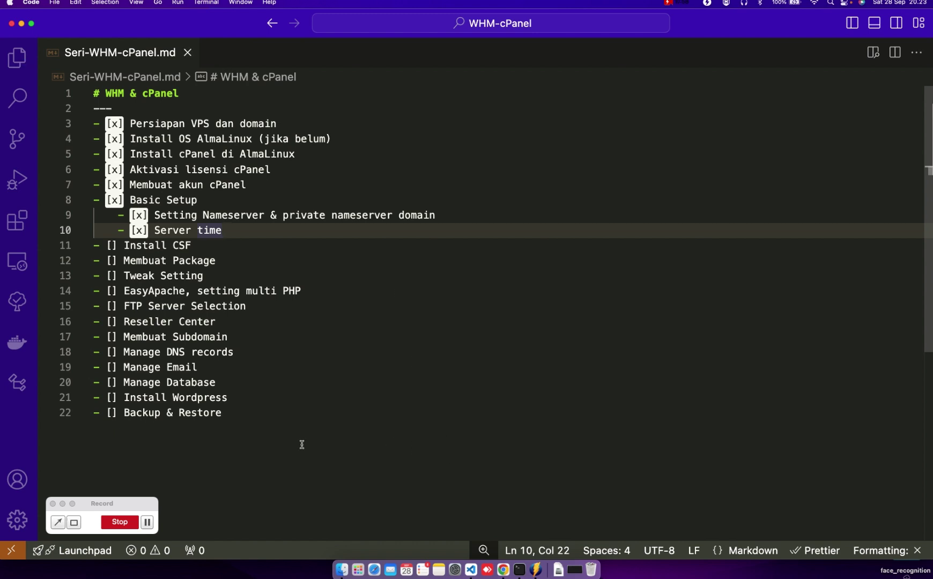